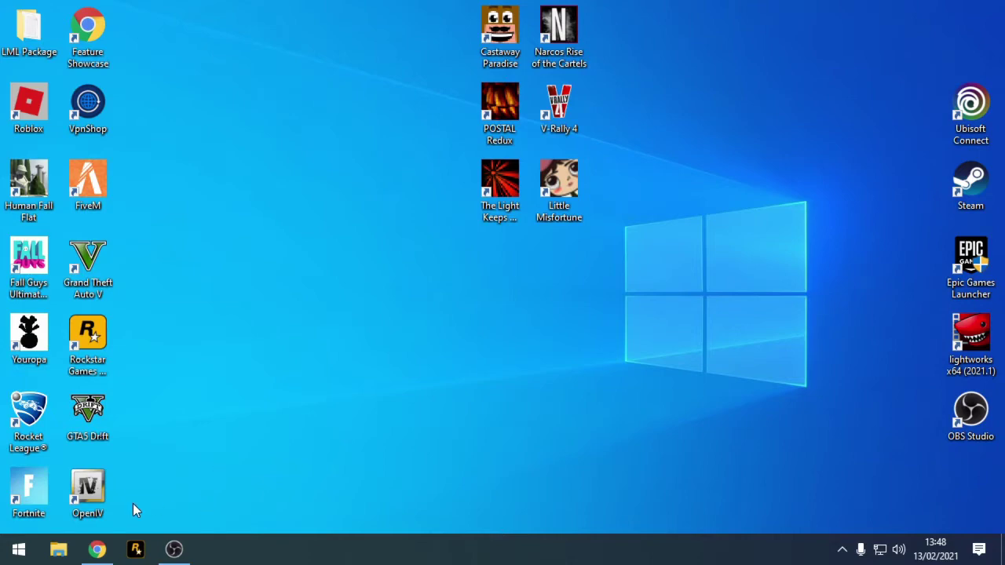
# Step: Switch to Chrome and download Simple Trainer for GTA V 12.8 from its gta5-mods.com page
pyautogui.click(97, 549)
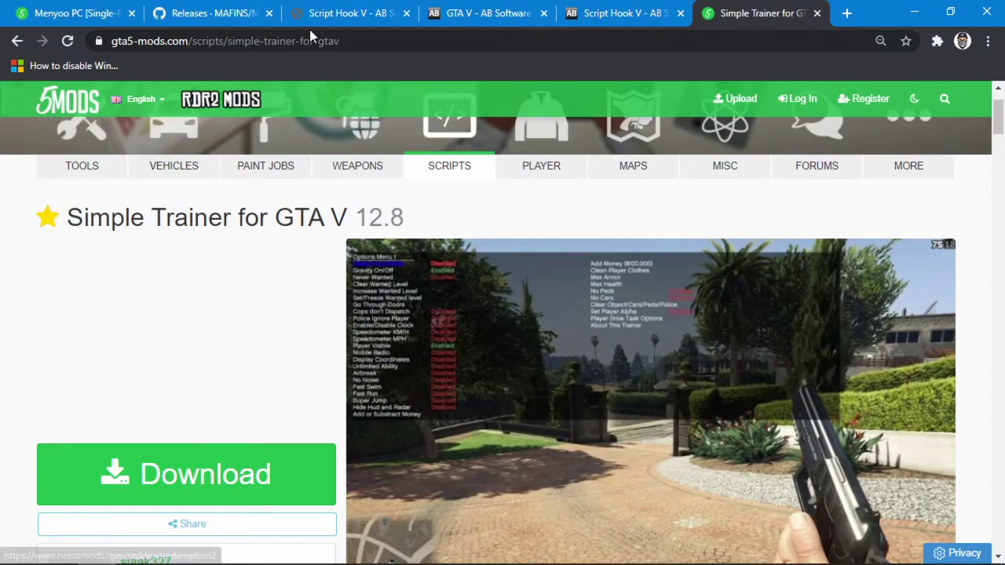
pyautogui.moveTo(348, 41); pyautogui.dragTo(106, 44)
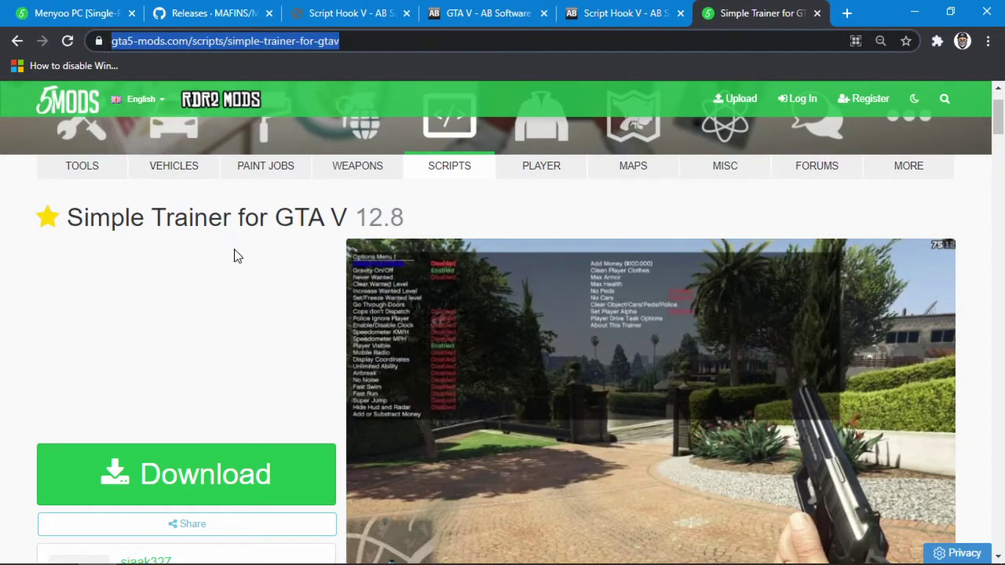
pyautogui.click(228, 206)
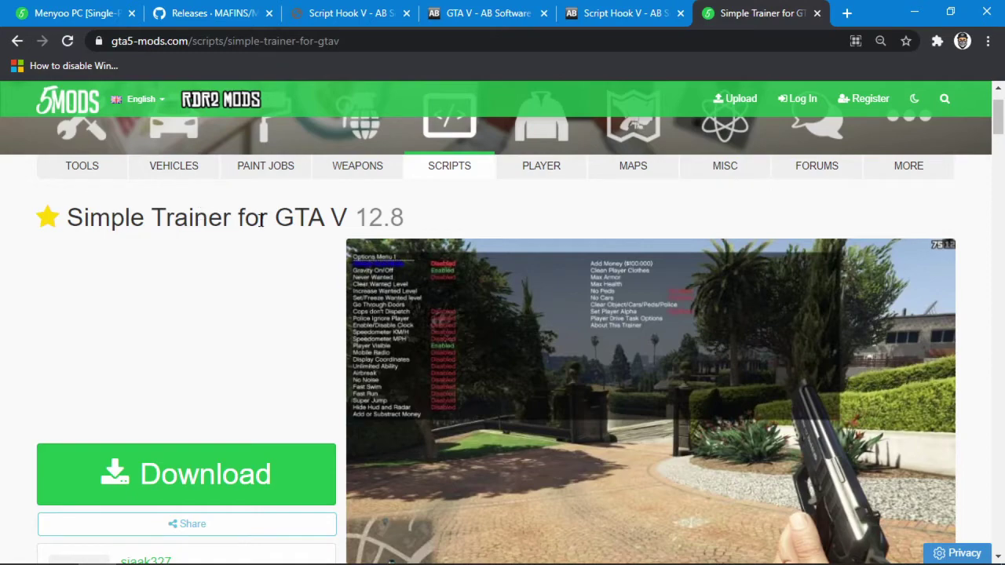
pyautogui.scroll(-3, 345, 306)
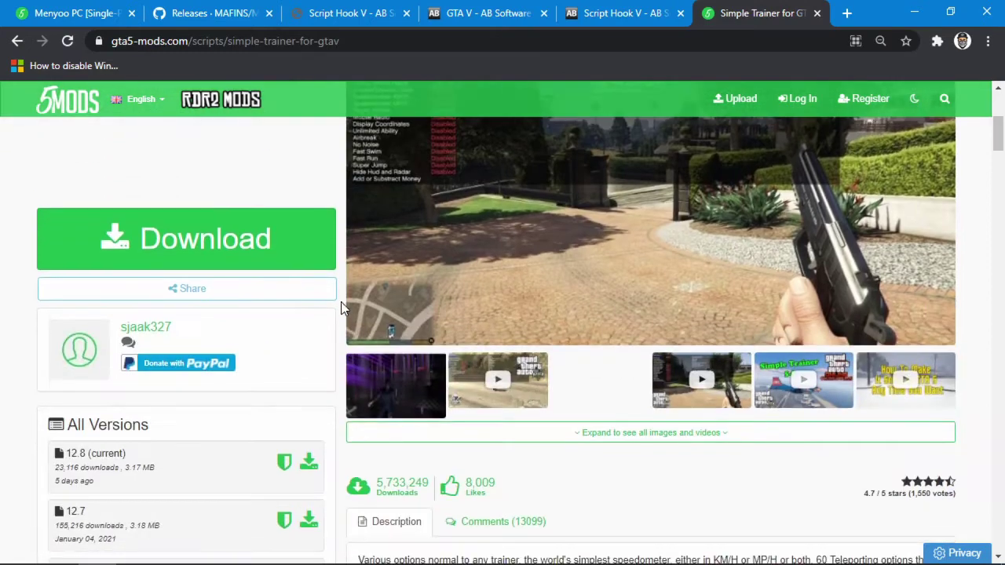
pyautogui.click(189, 236)
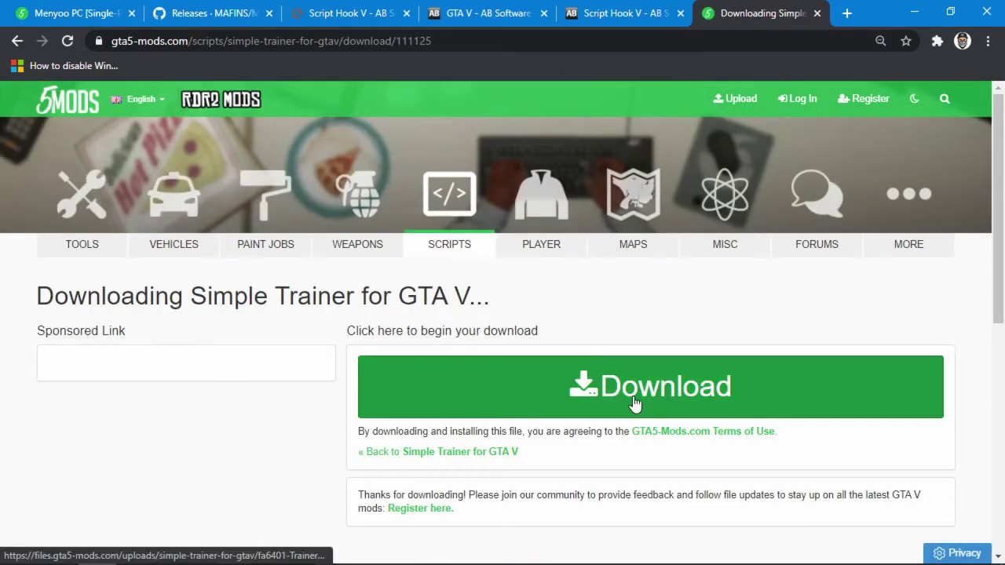
pyautogui.click(635, 403)
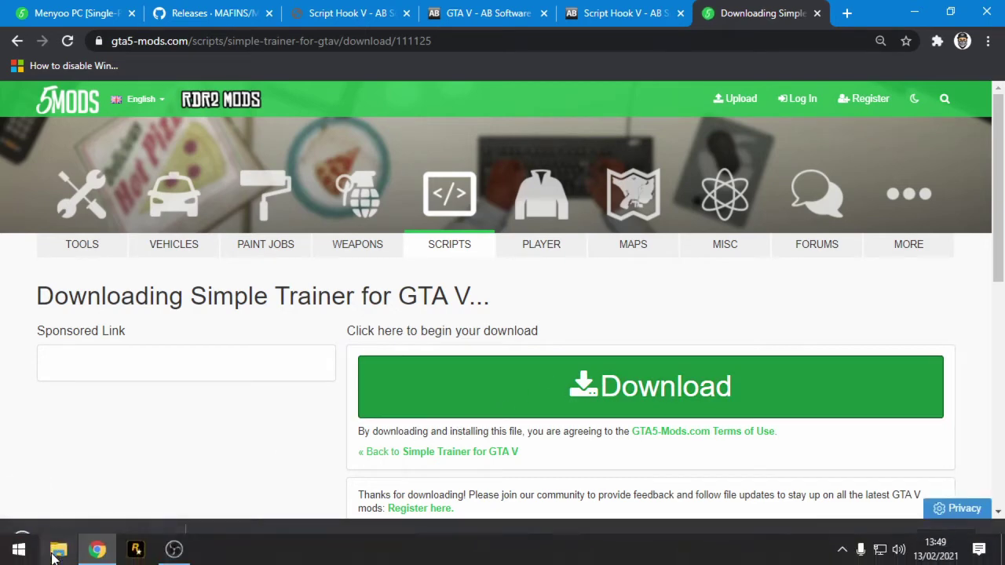
# Step: Check the supported patches on the dev-c.com Script Hook V page and download version v1.0.2215.0
pyautogui.click(600, 16)
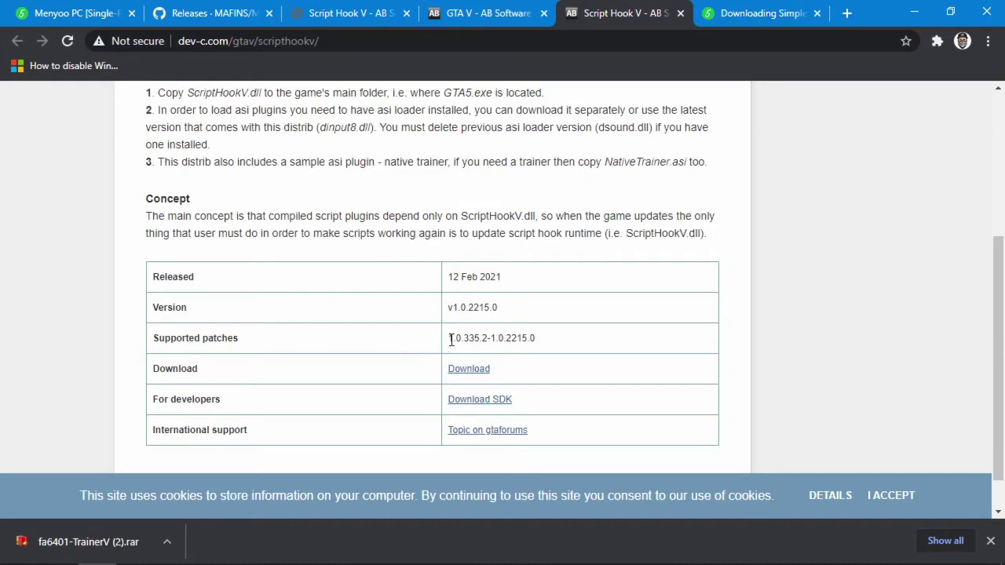
pyautogui.moveTo(452, 338); pyautogui.dragTo(550, 349)
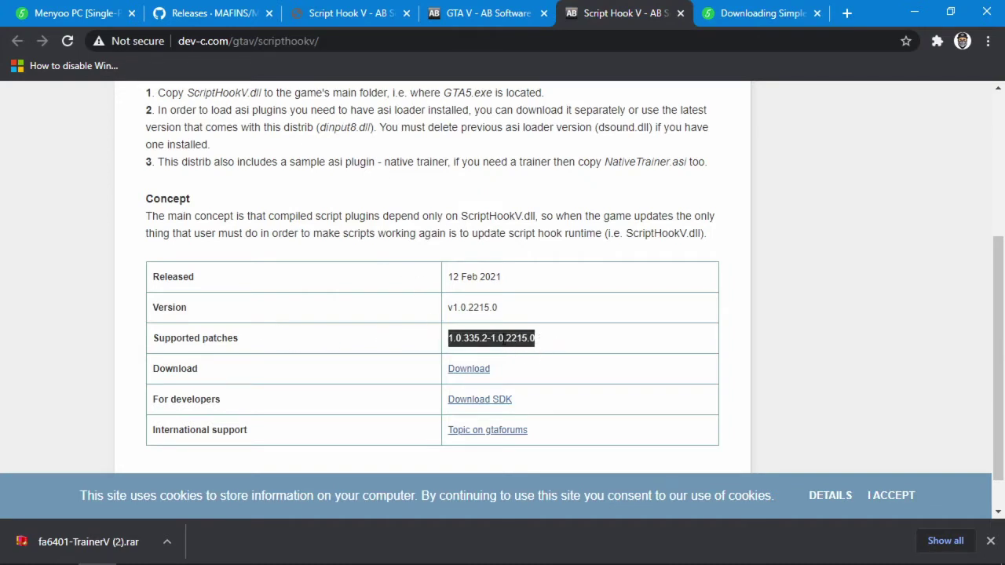
pyautogui.click(451, 276)
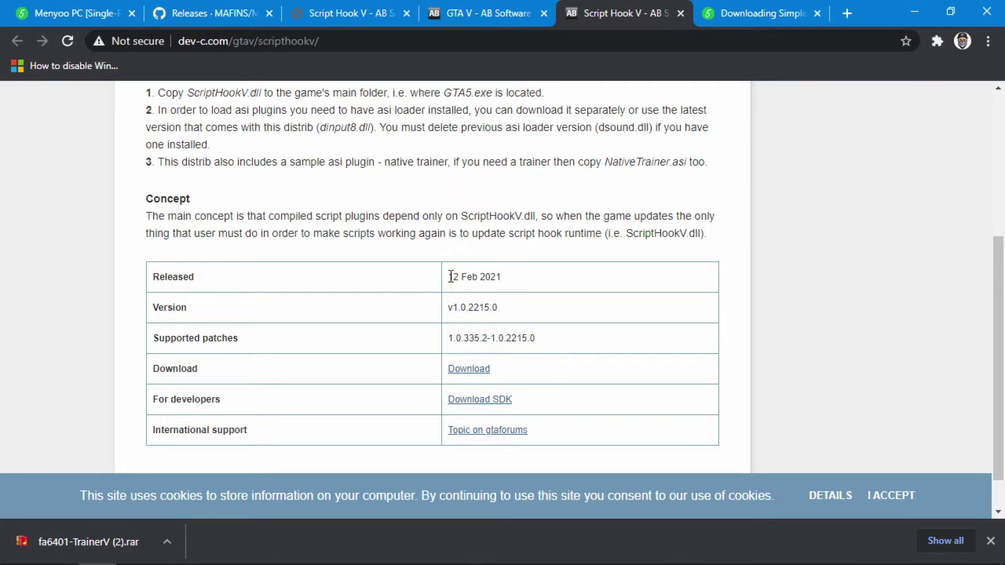
pyautogui.click(483, 378)
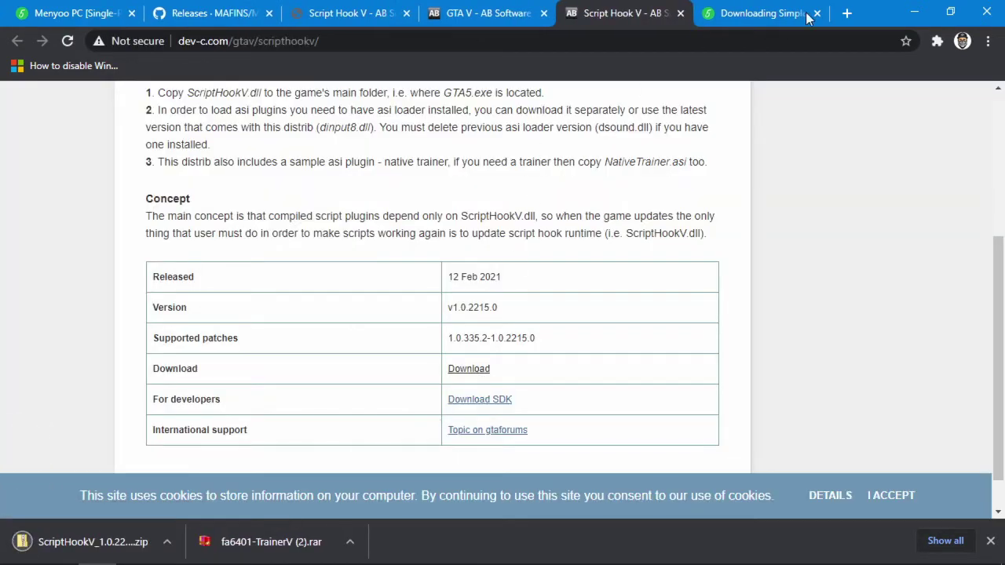
# Step: Open the downloaded ScriptHookV zip and TrainerV rar archives, and minimize the browser
pyautogui.click(153, 535)
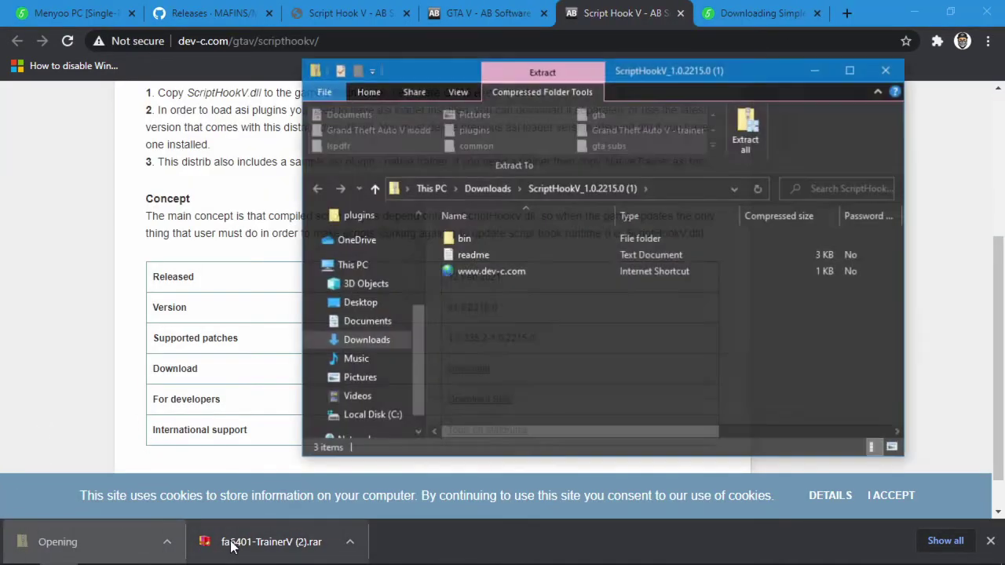
pyautogui.click(228, 542)
pyautogui.click(917, 14)
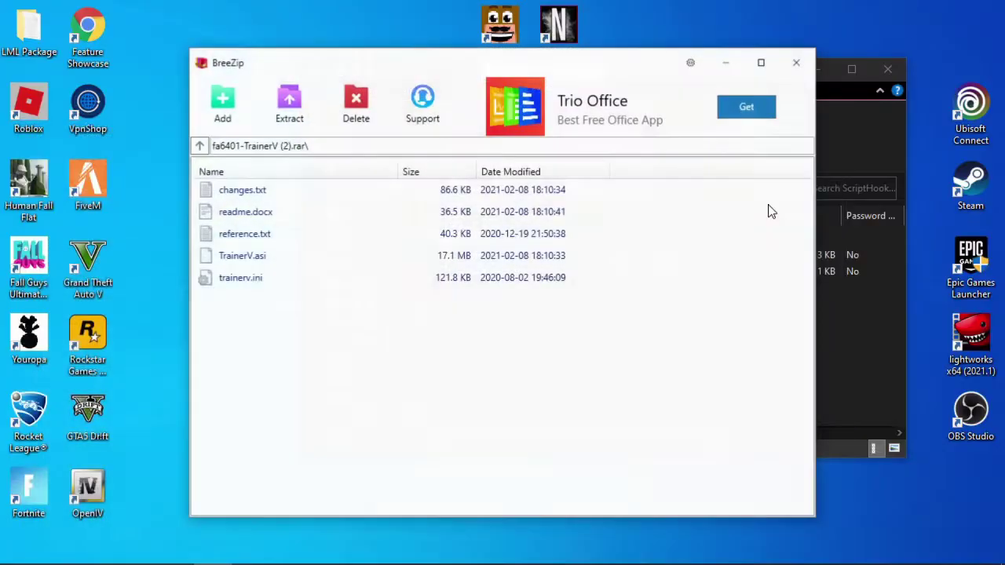
# Step: Extract the fa6401-TrainerV (2).rar archive to its own folder in Downloads and close BreeZip
pyautogui.click(313, 135)
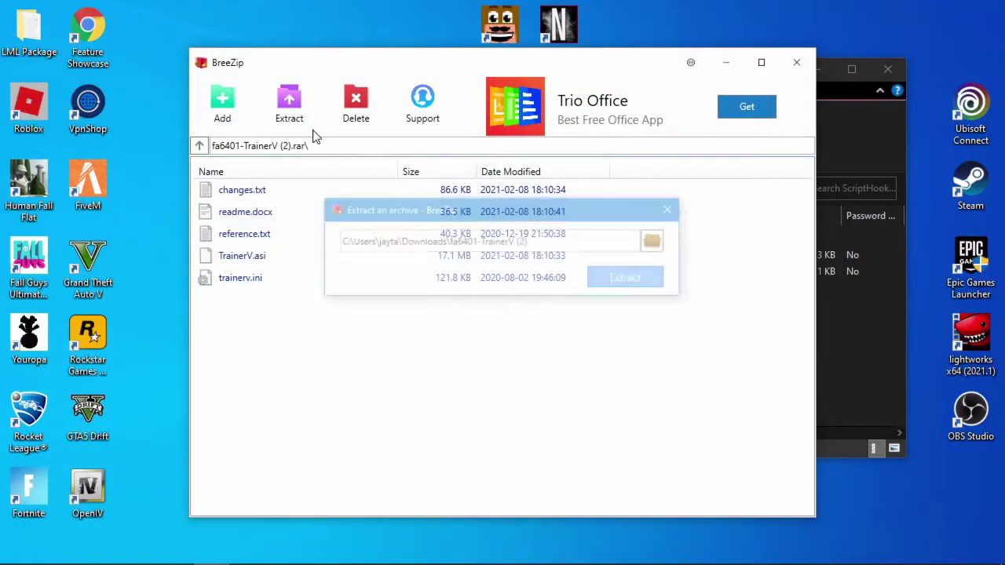
pyautogui.click(616, 284)
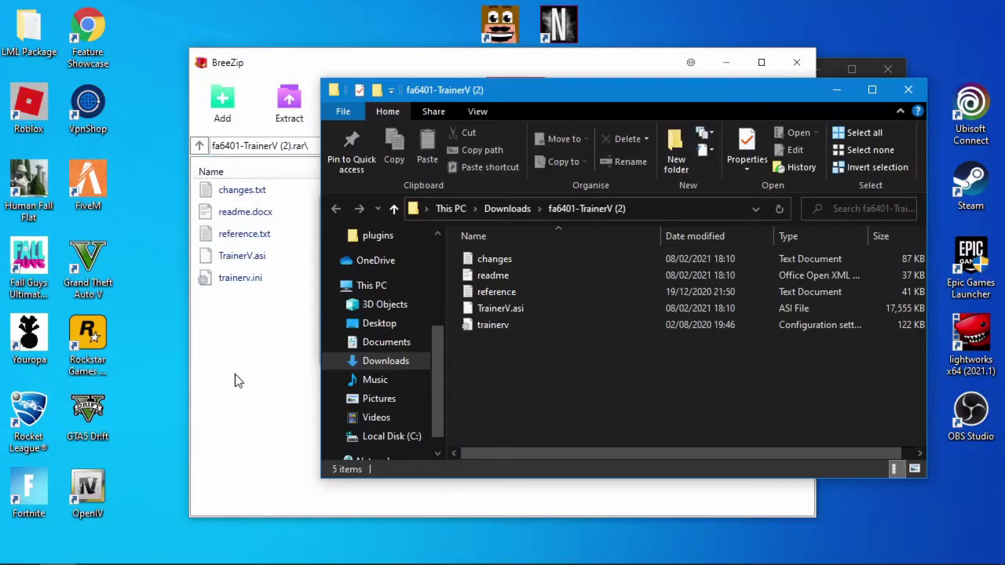
pyautogui.click(235, 376)
pyautogui.click(668, 209)
pyautogui.click(796, 63)
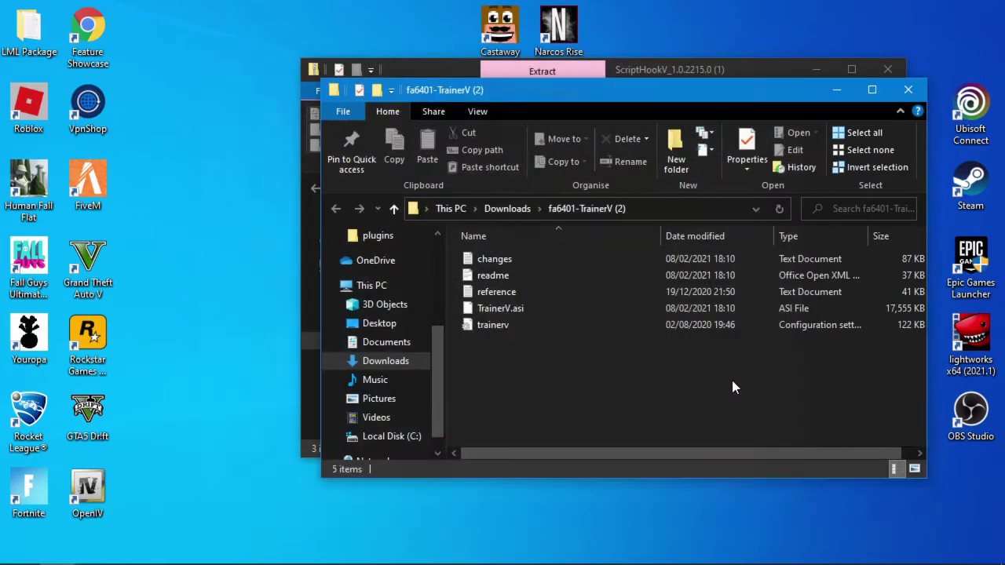
# Step: Move the extracted TrainerV folder window aside so that the ScriptHookV archive window is also accessible
pyautogui.moveTo(523, 94); pyautogui.dragTo(832, 76)
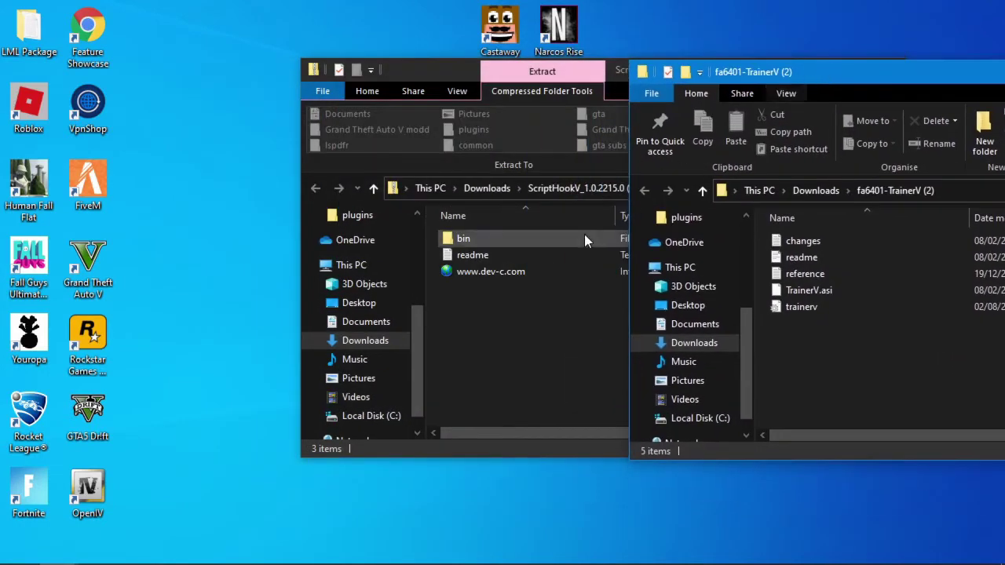
pyautogui.click(454, 72)
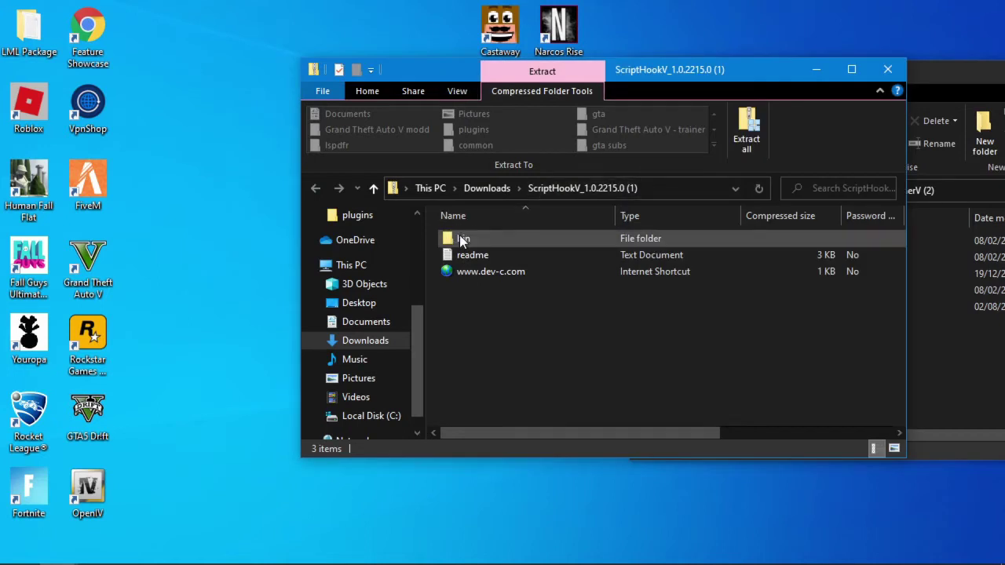
pyautogui.click(926, 102)
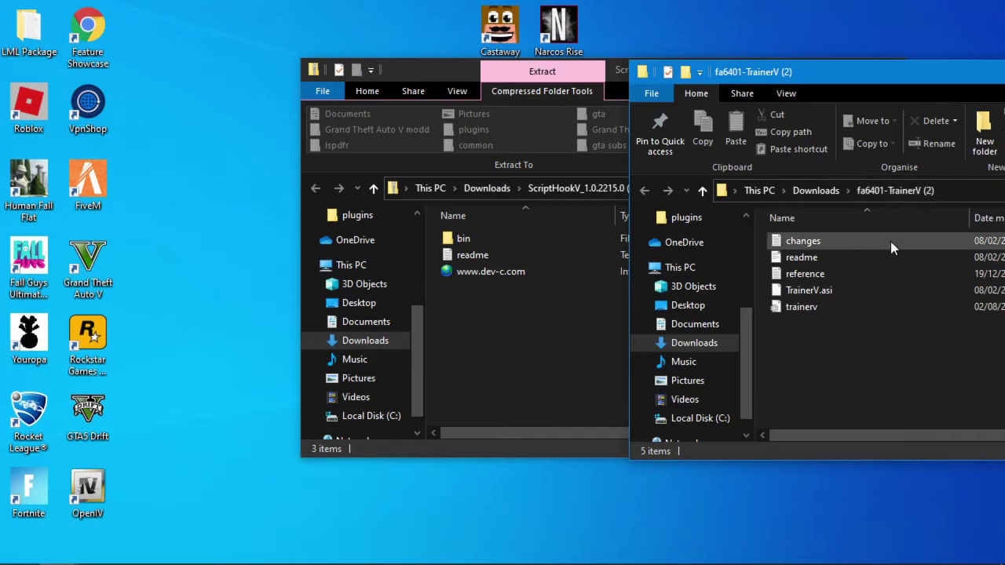
pyautogui.click(805, 307)
pyautogui.click(838, 354)
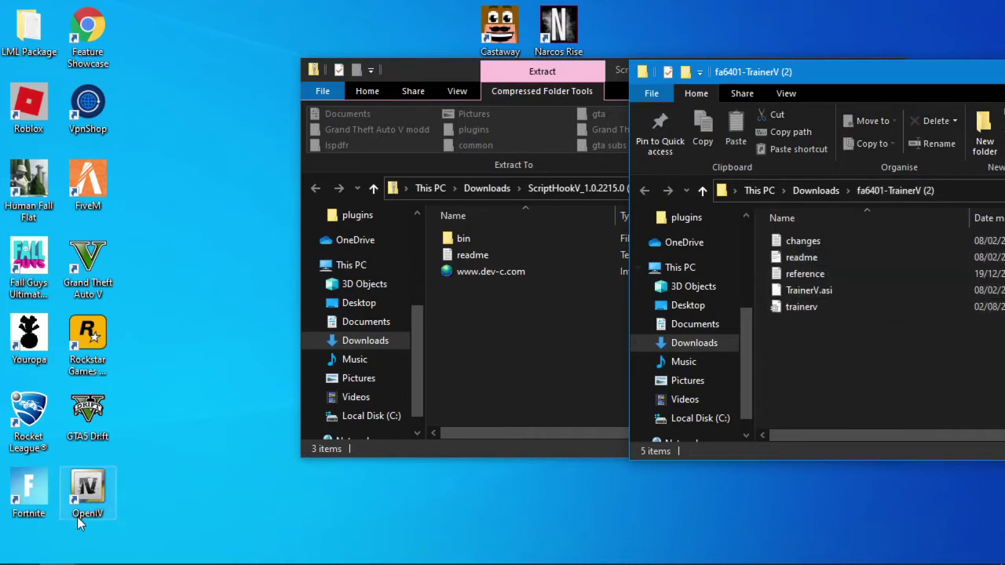
# Step: Open a new File Explorer window and go to Program Files (x86) on Local Disk (C:)
pyautogui.rightClick(58, 549)
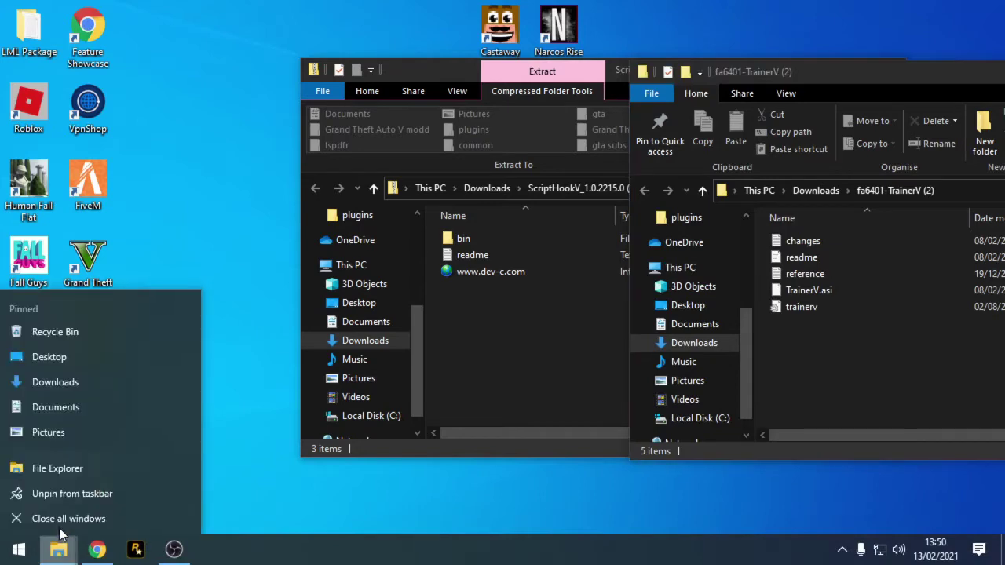
pyautogui.click(52, 471)
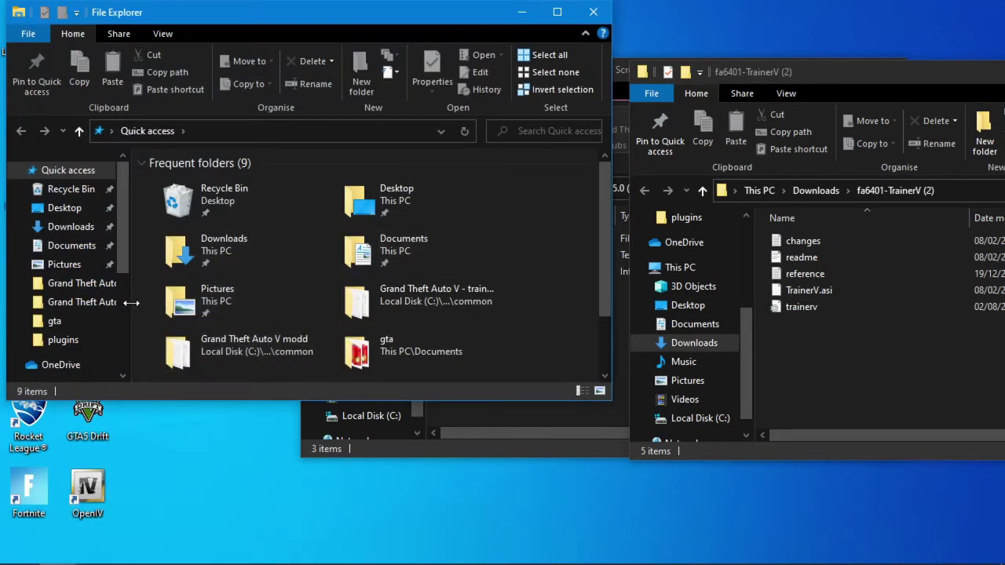
pyautogui.moveTo(119, 259); pyautogui.dragTo(121, 350)
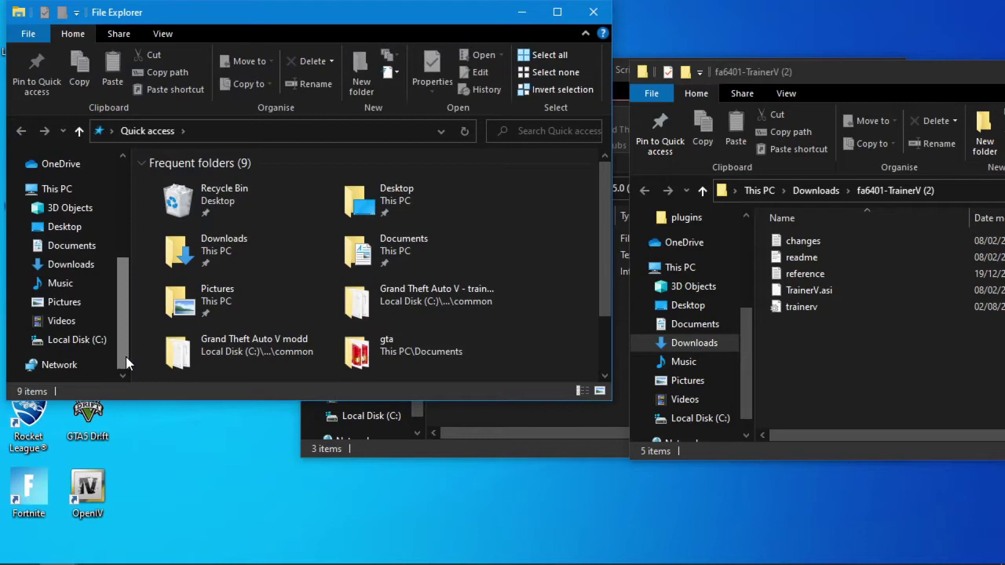
pyautogui.click(79, 341)
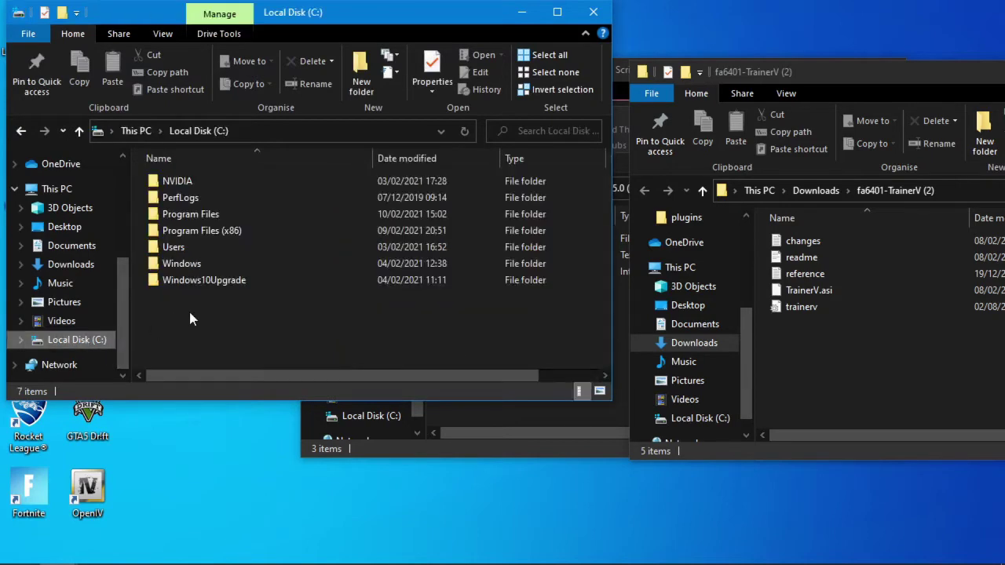
pyautogui.doubleClick(187, 231)
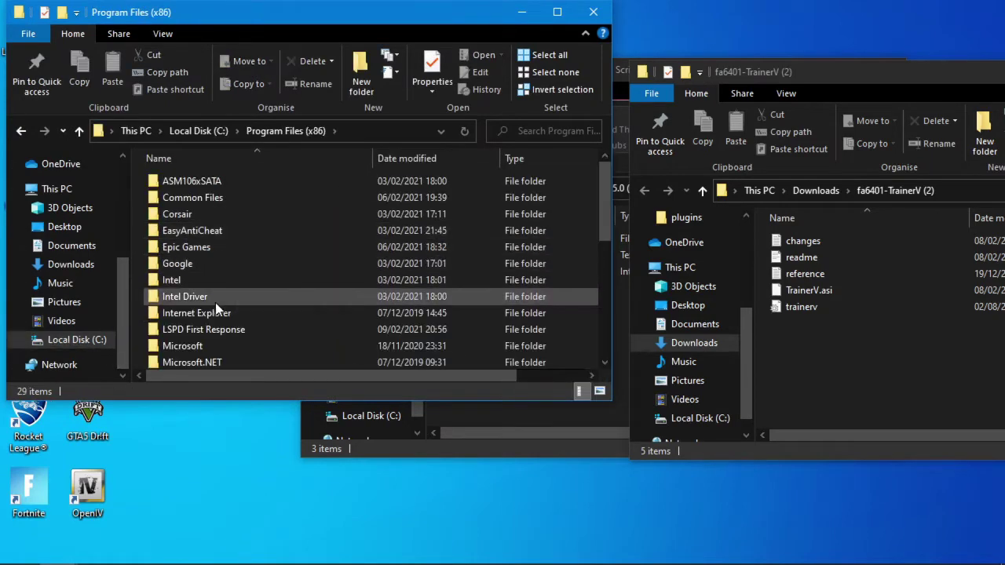
pyautogui.click(79, 132)
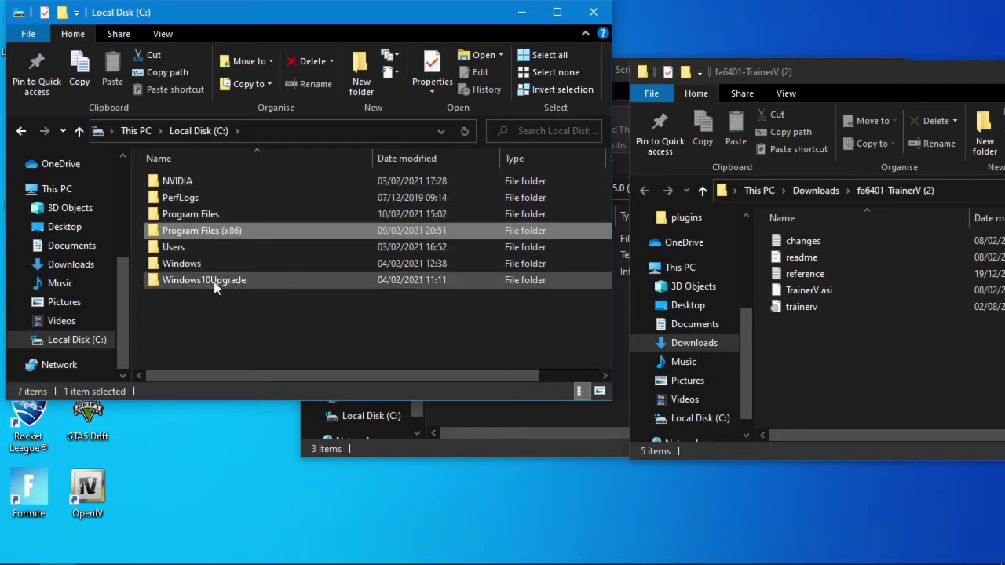
pyautogui.doubleClick(186, 232)
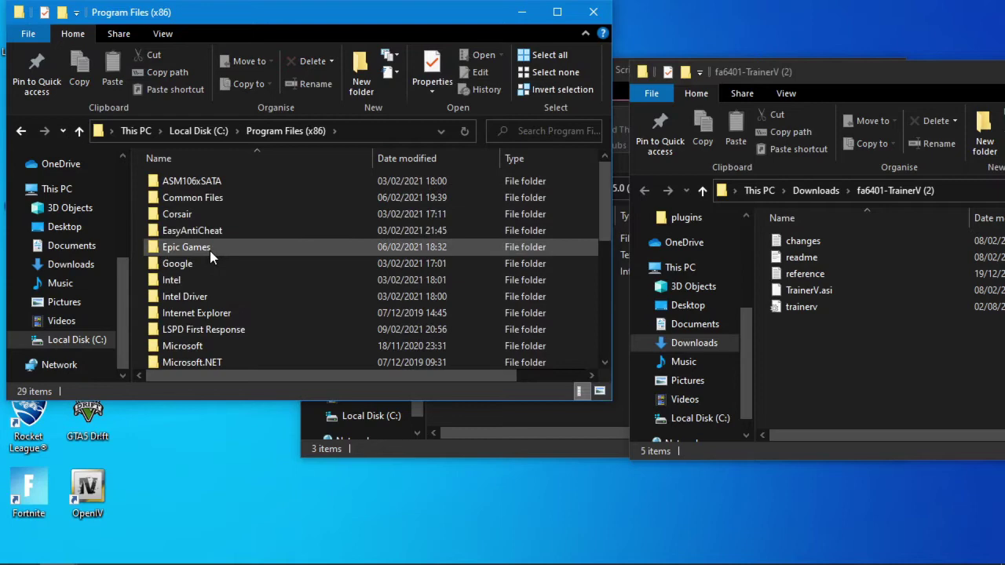
# Step: Open the game's main folder at Steam\steamapps\common\Grand Theft Auto V
pyautogui.scroll(-2, 210, 249)
pyautogui.scroll(-2, 210, 250)
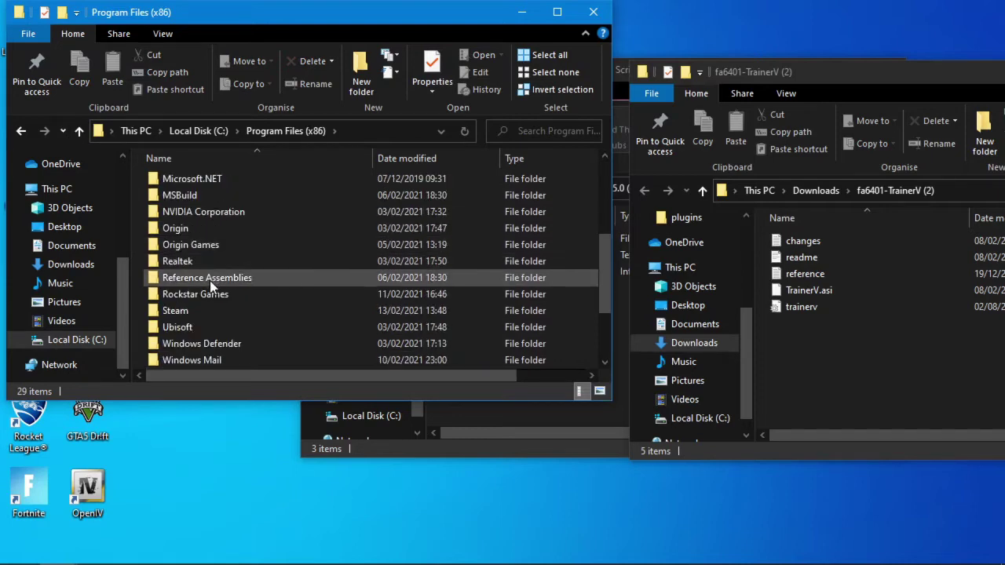
pyautogui.doubleClick(191, 312)
pyautogui.scroll(-5, 218, 271)
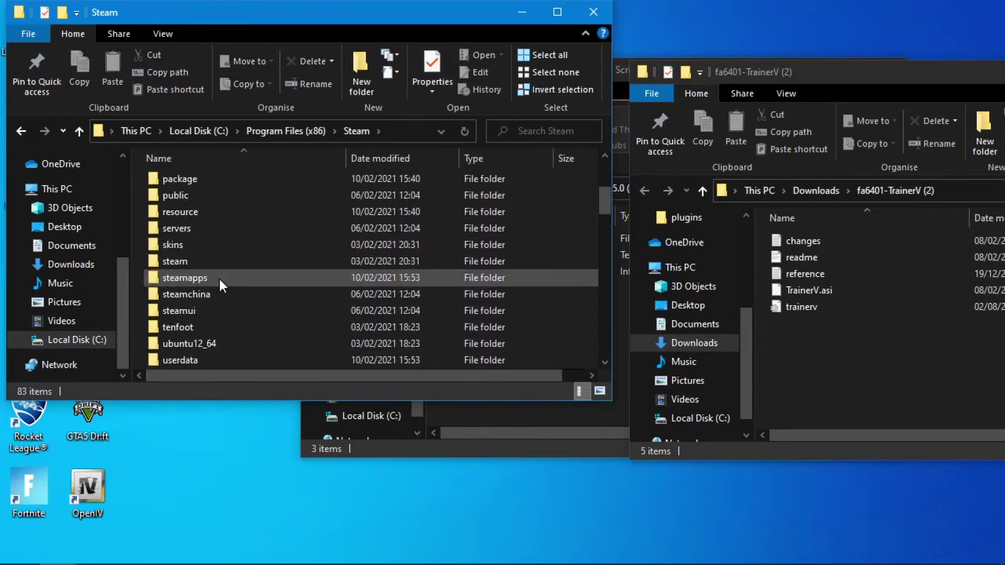
pyautogui.doubleClick(204, 227)
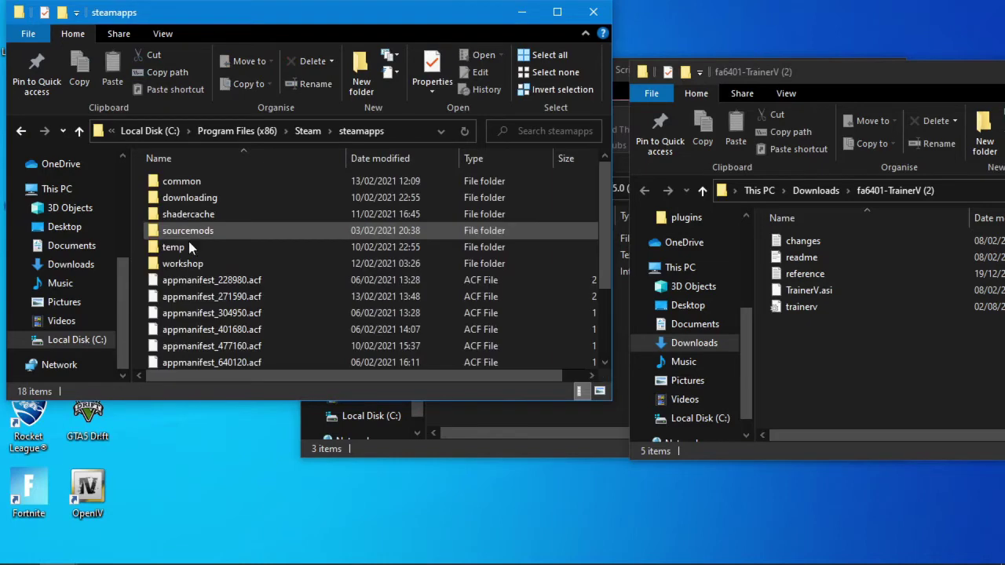
pyautogui.click(195, 181)
pyautogui.doubleClick(195, 179)
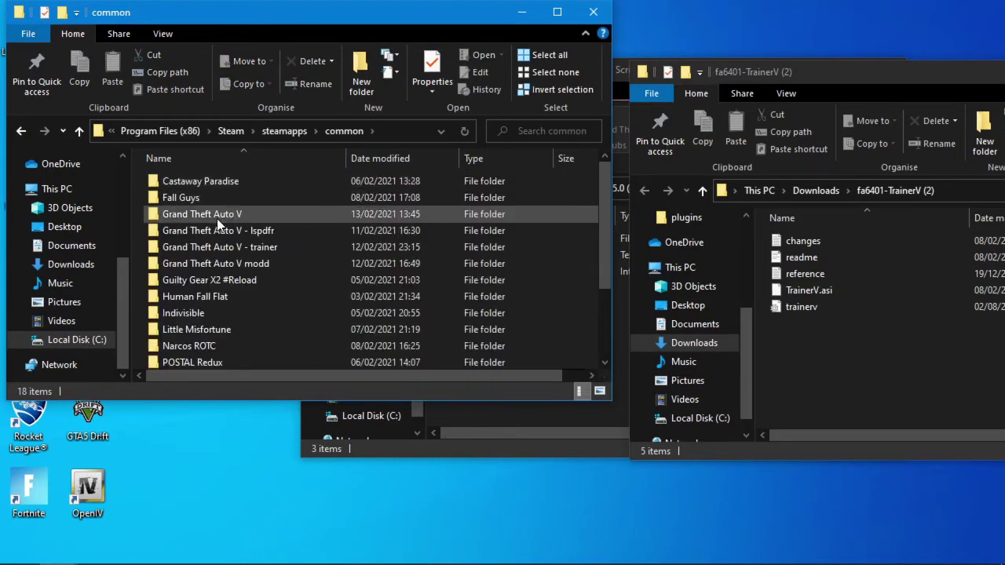
pyautogui.doubleClick(212, 213)
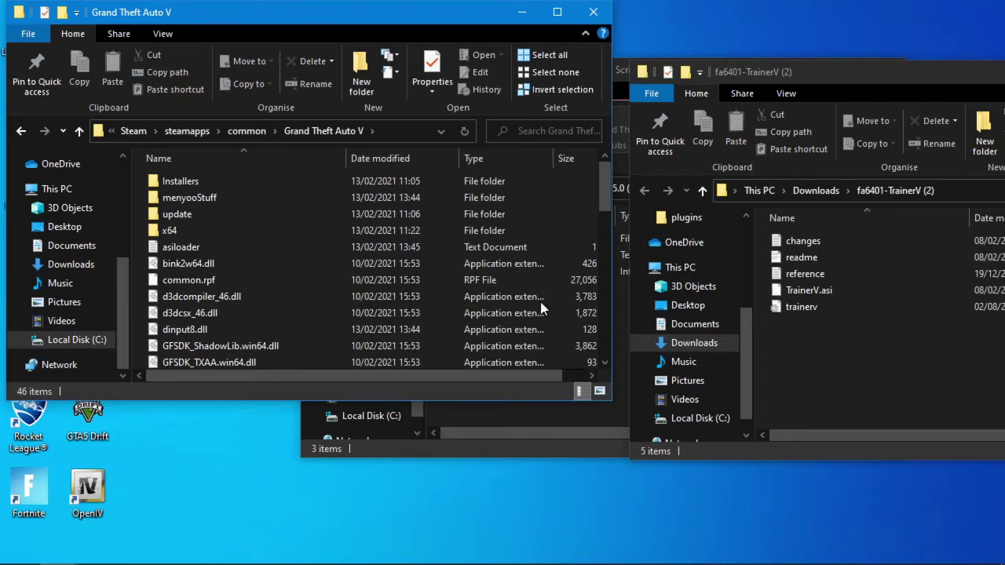
# Step: Copy dinput8.dll and ScriptHookV.dll from the ScriptHookV archive's bin folder into Grand Theft Auto V, replacing existing files, and close the archive window
pyautogui.click(487, 443)
pyautogui.moveTo(466, 75); pyautogui.dragTo(629, 73)
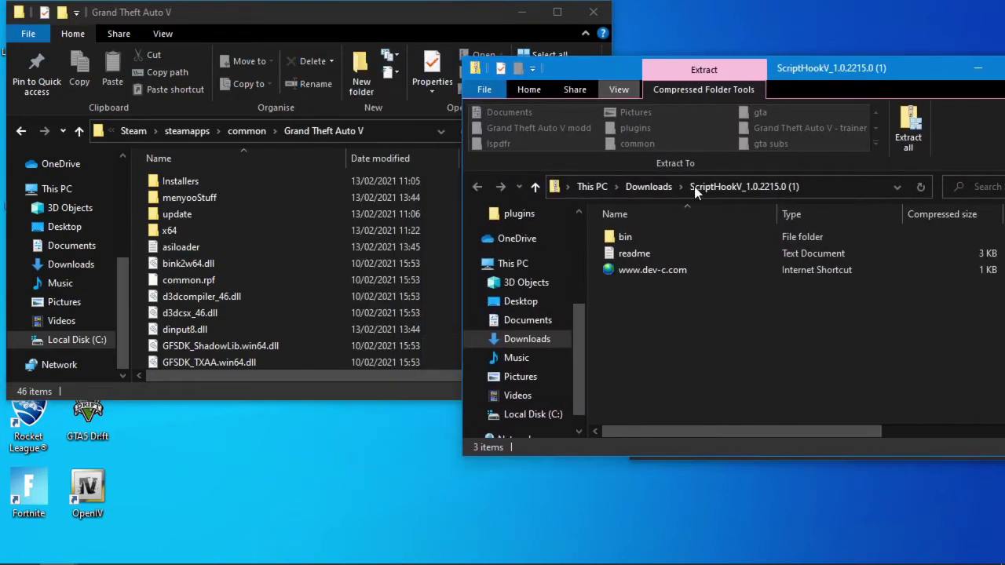
pyautogui.doubleClick(634, 239)
pyautogui.click(641, 271)
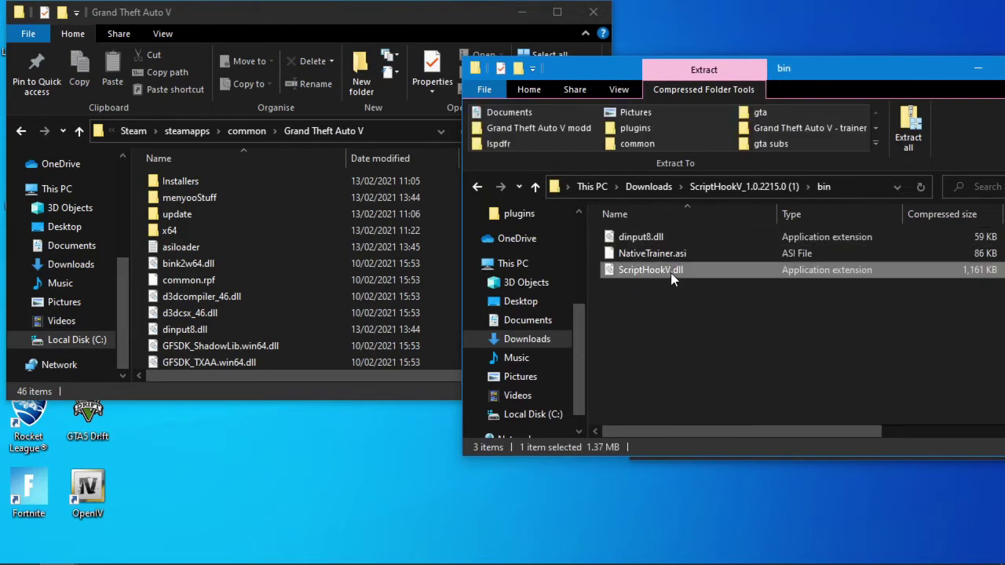
pyautogui.keyDown('ctrl'); pyautogui.click(644, 238); pyautogui.keyUp('ctrl')
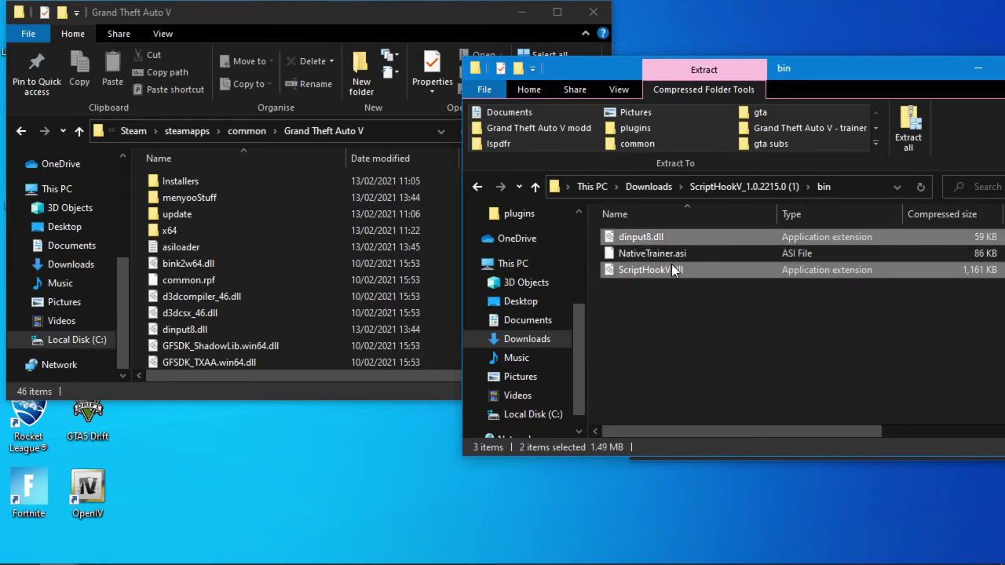
pyautogui.moveTo(658, 269); pyautogui.dragTo(312, 316)
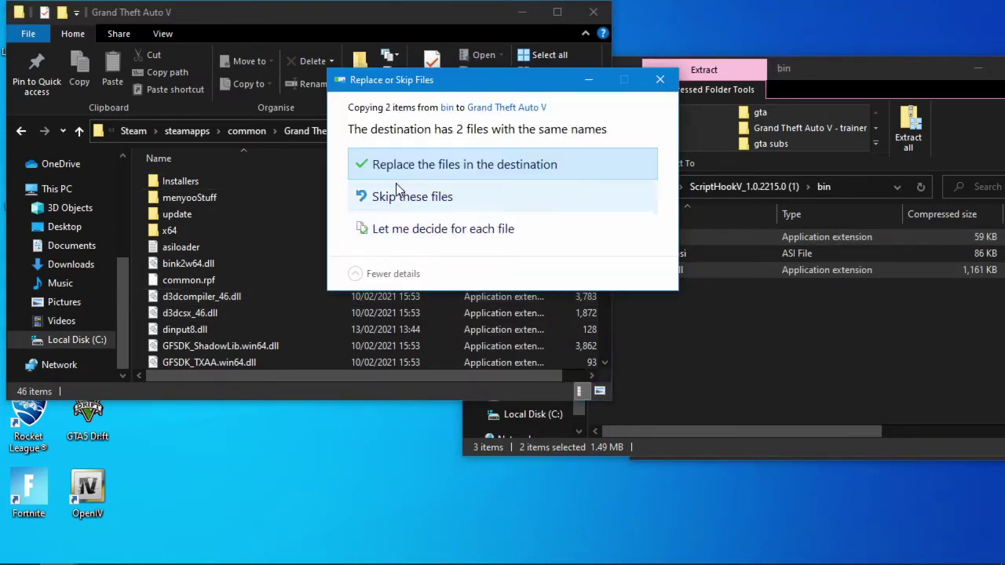
pyautogui.click(414, 167)
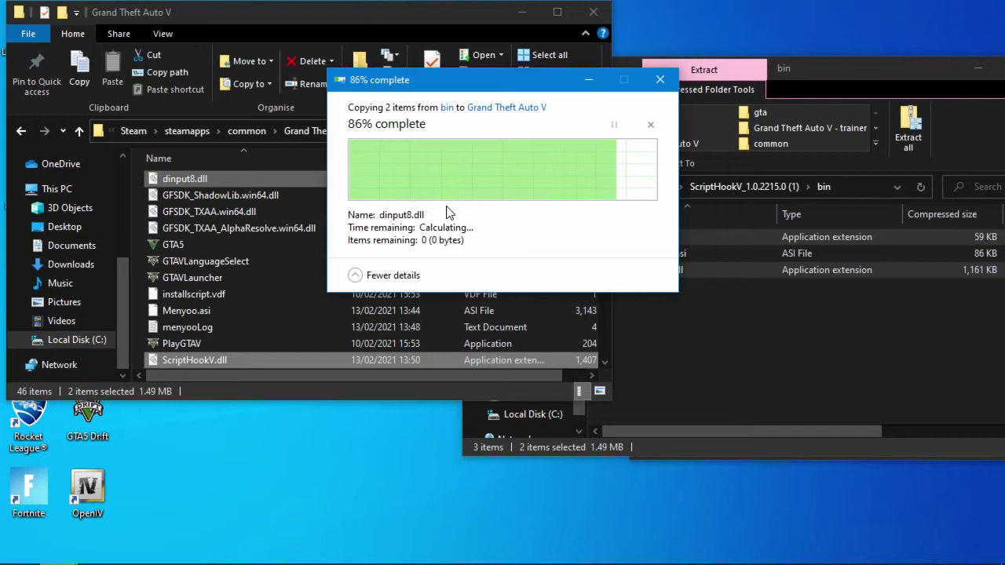
pyautogui.click(863, 91)
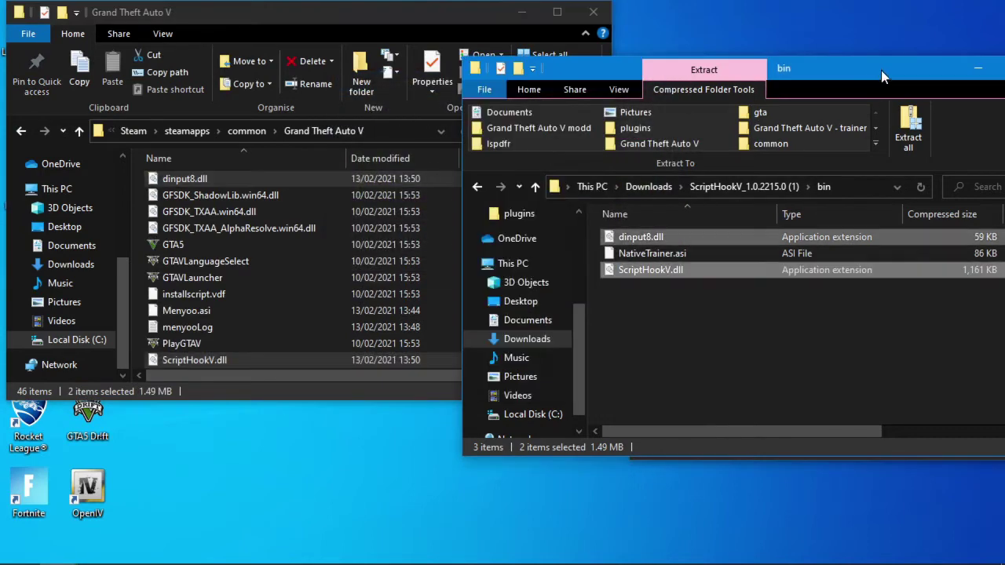
# Step: Move TrainerV.asi and the trainerv configuration file from the extracted fa6401-TrainerV (2) folder into the Grand Theft Auto V folder
pyautogui.click(826, 76)
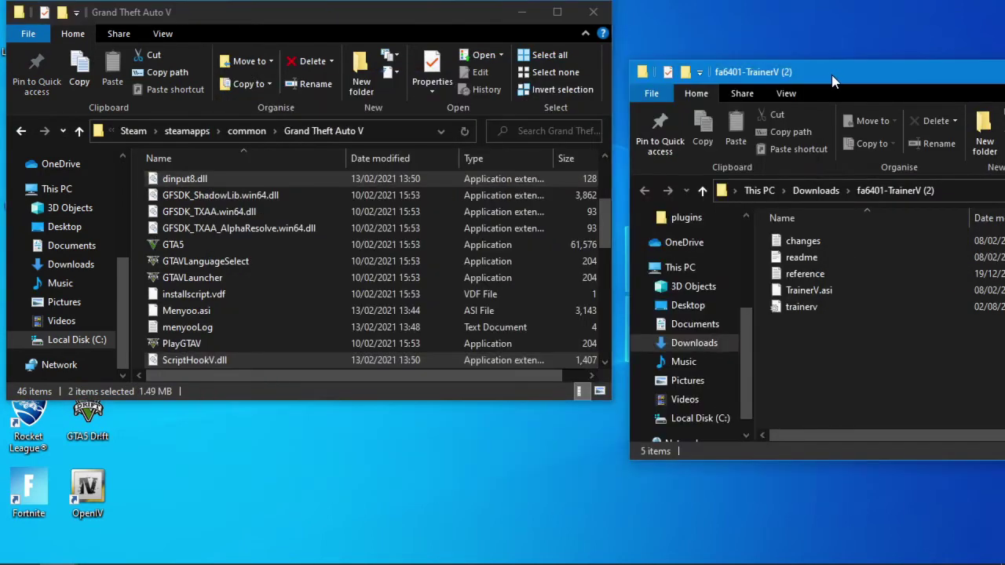
pyautogui.moveTo(832, 75); pyautogui.dragTo(766, 36)
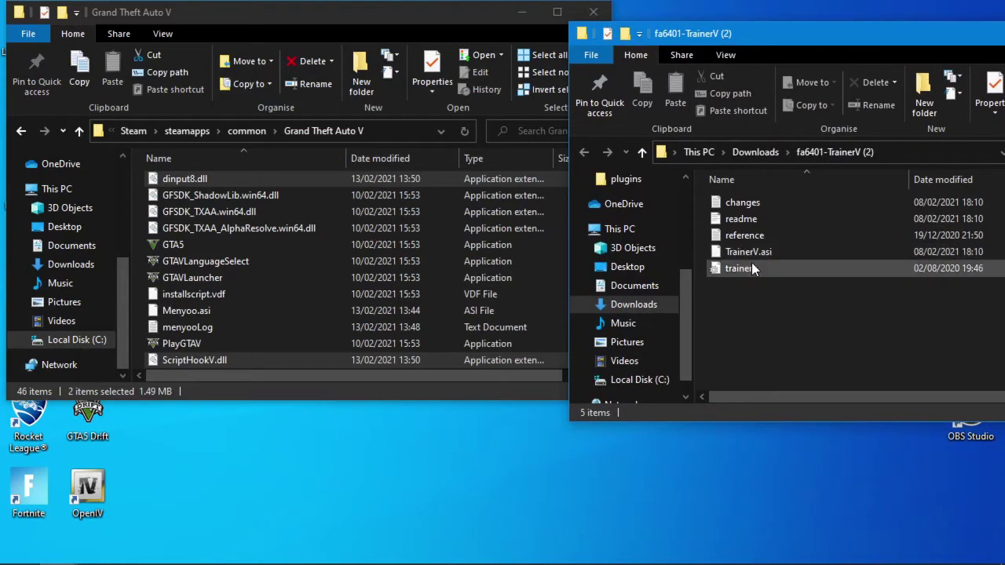
pyautogui.click(745, 271)
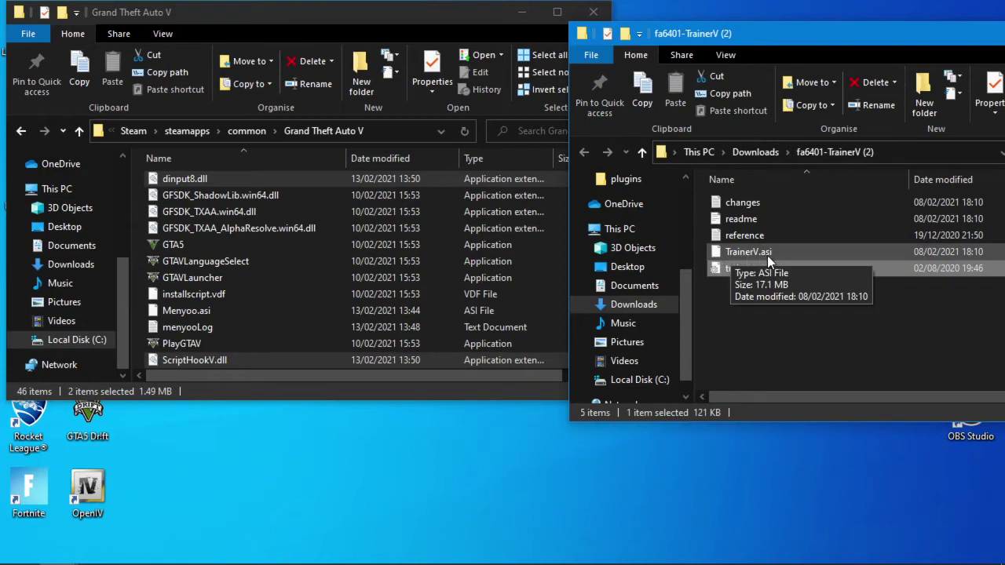
pyautogui.keyDown('ctrl'); pyautogui.click(747, 250); pyautogui.keyUp('ctrl')
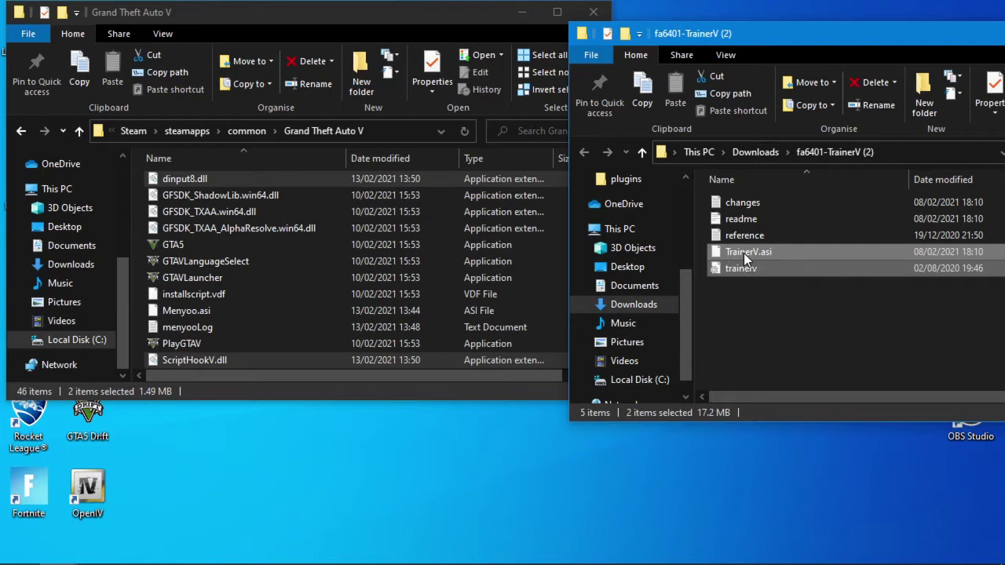
pyautogui.moveTo(744, 253); pyautogui.dragTo(272, 299)
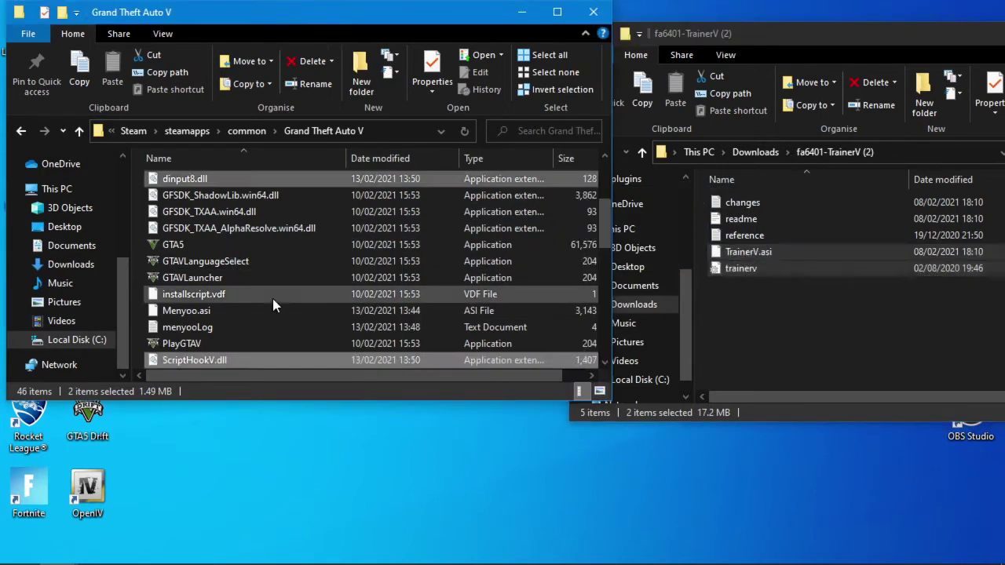
# Step: Close the remaining TrainerV and Grand Theft Auto V folder windows and launch Grand Theft Auto V in Story Mode
pyautogui.click(788, 24)
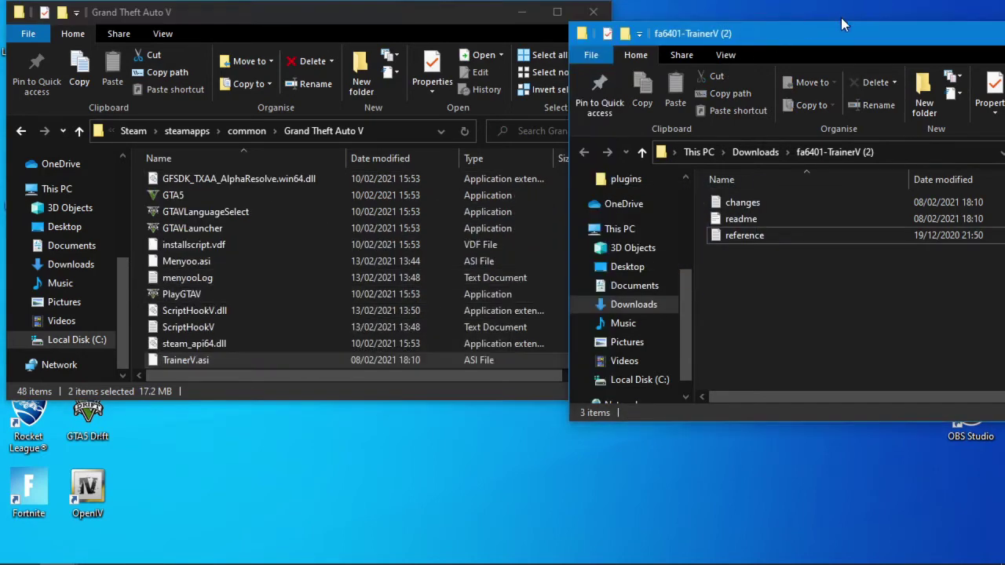
pyautogui.click(988, 24)
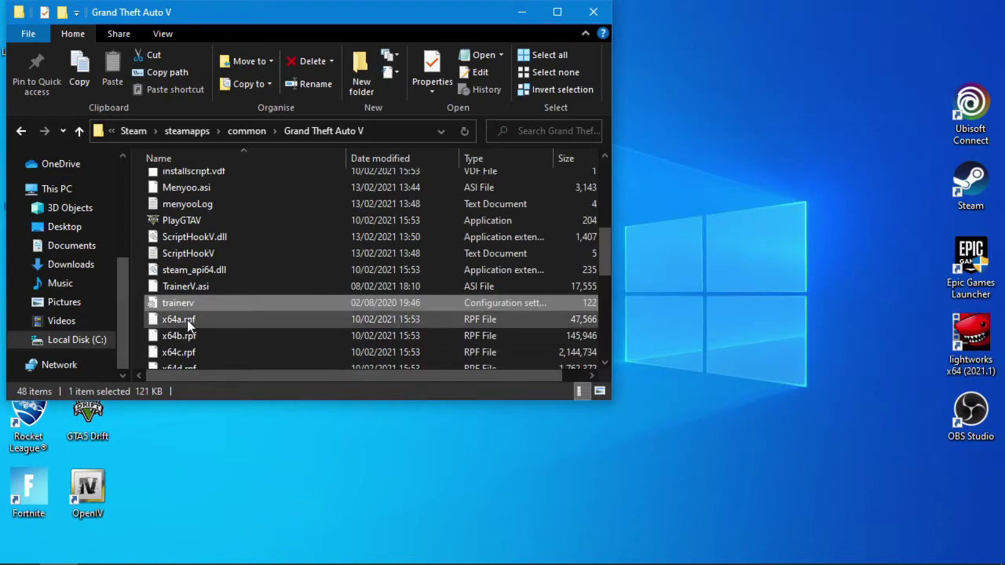
pyautogui.click(593, 12)
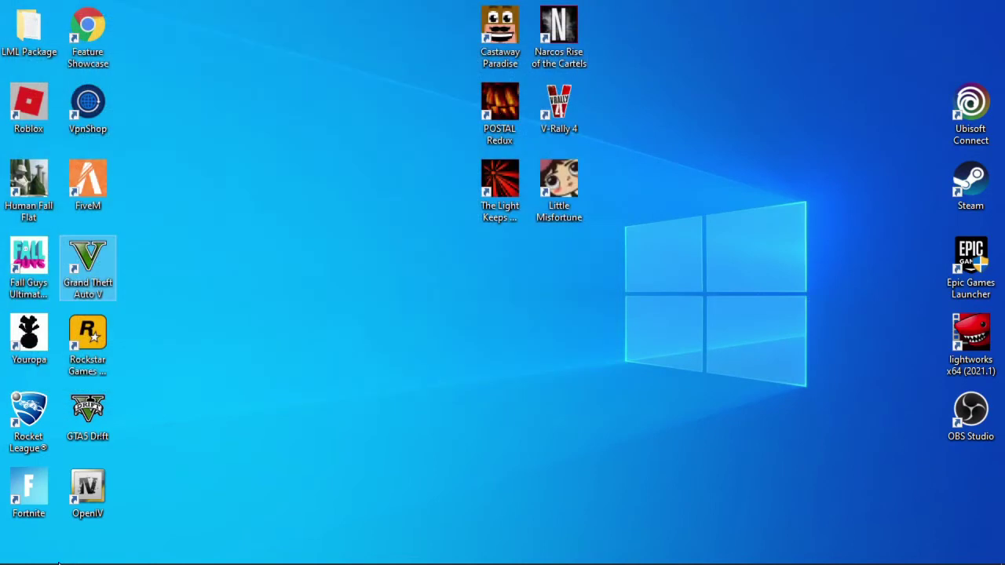
pyautogui.doubleClick(91, 271)
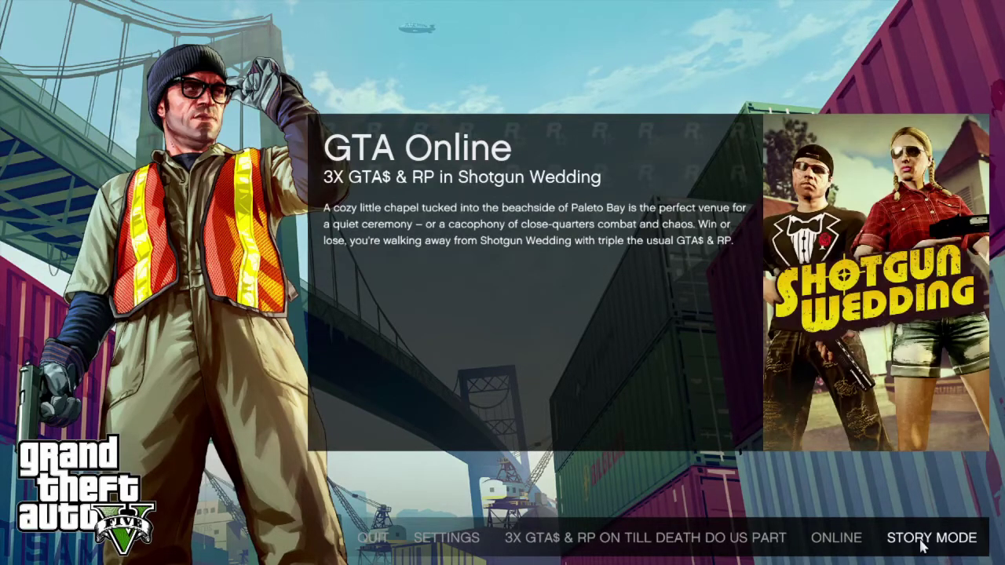
pyautogui.click(924, 547)
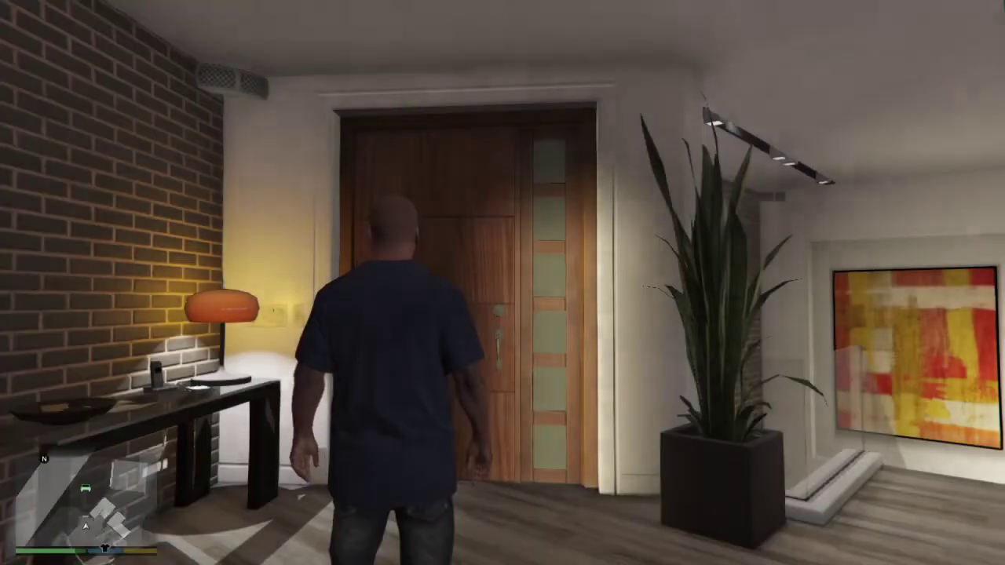
# Step: Walk the character out of the house to the driveway and open the trainer's Options submenu
pyautogui.press('w')
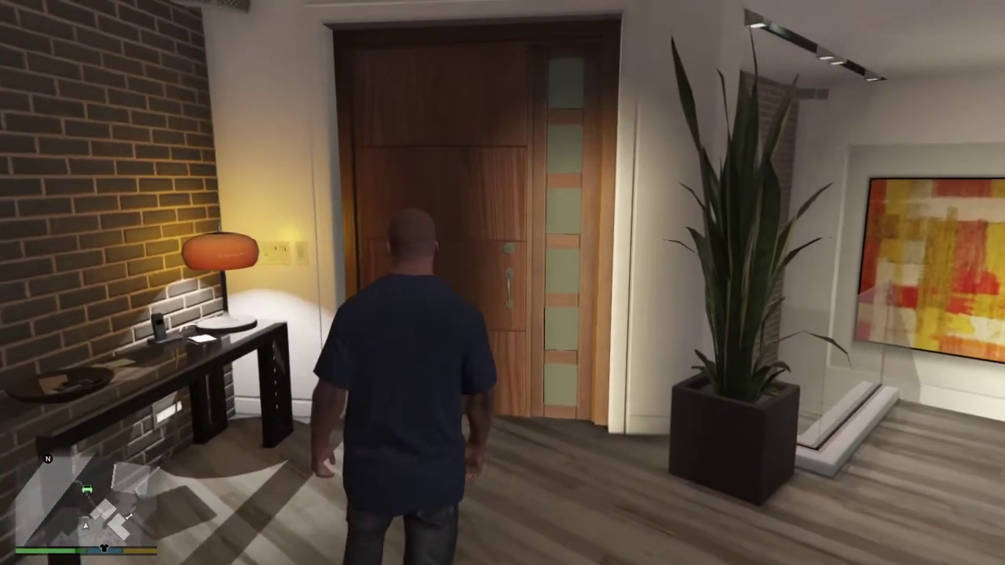
pyautogui.press('w')
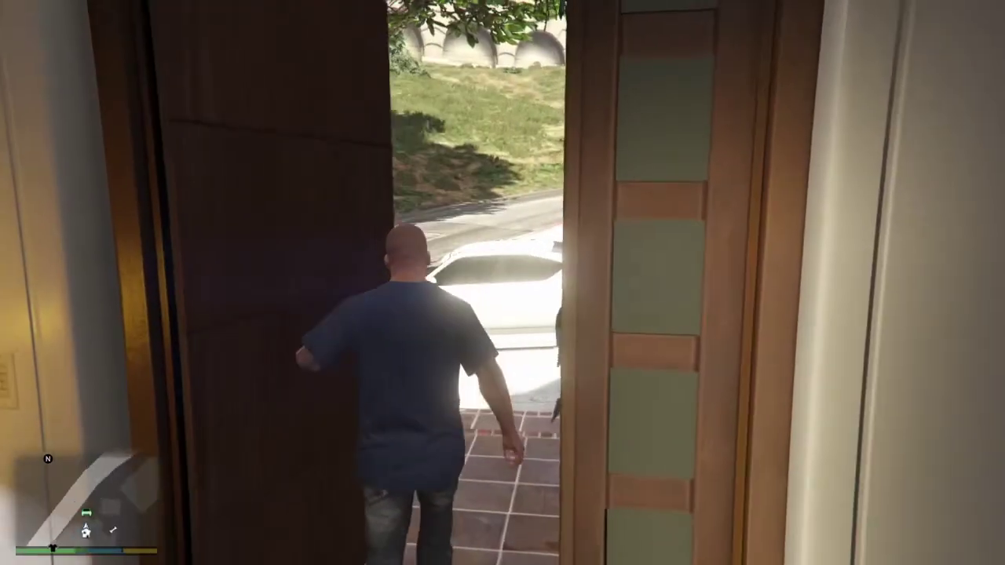
pyautogui.press('w')
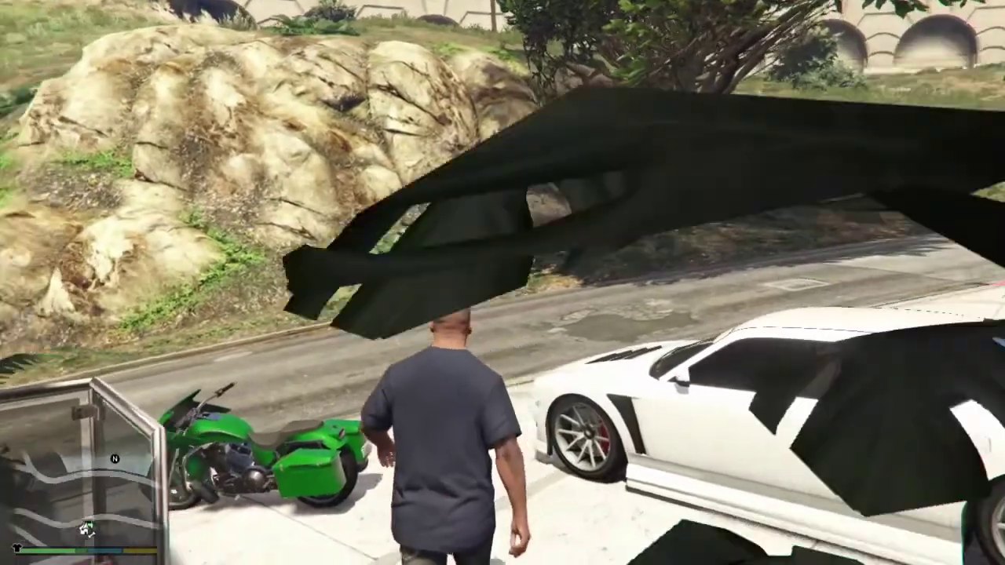
pyautogui.press('w')
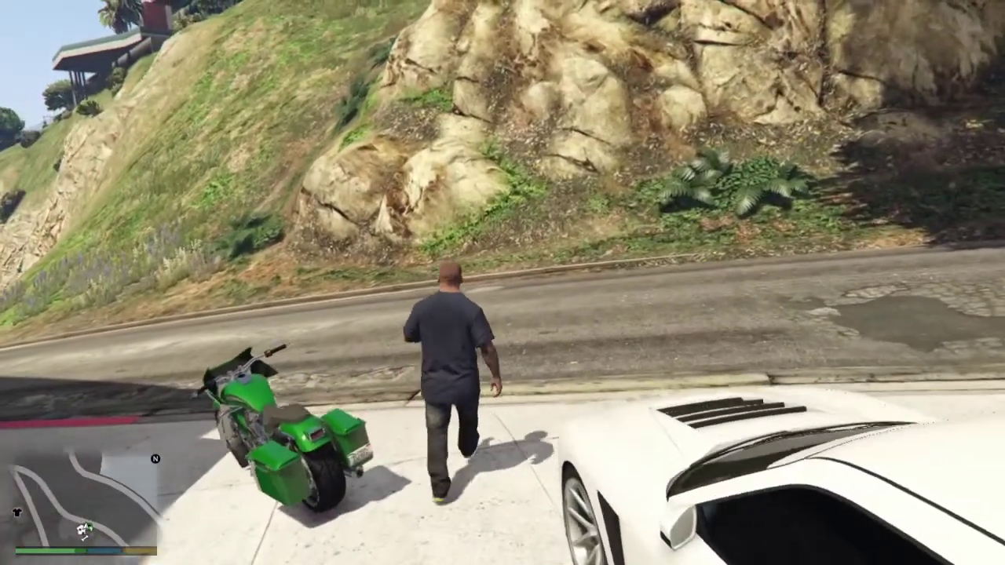
pyautogui.press('F3')
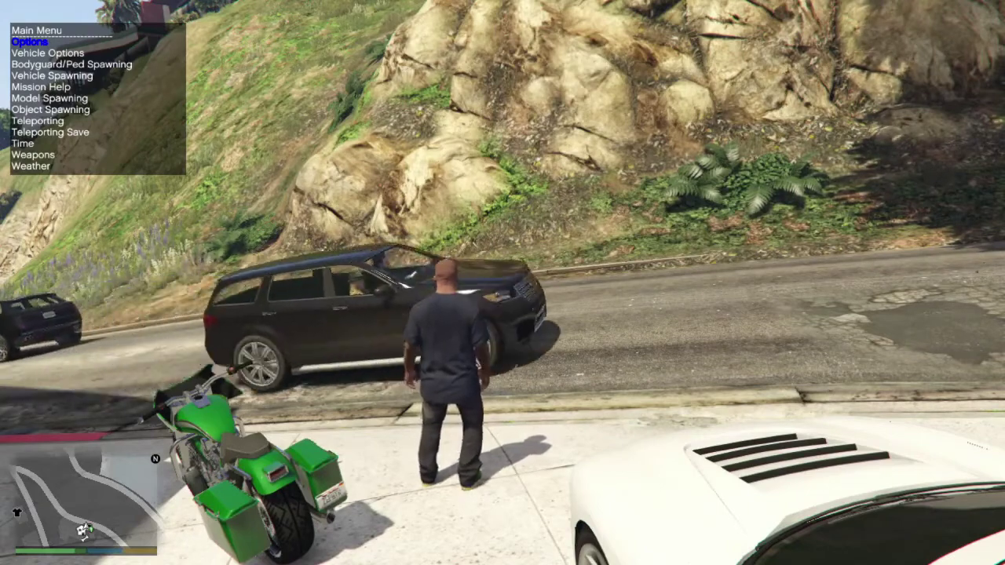
pyautogui.press('Return')
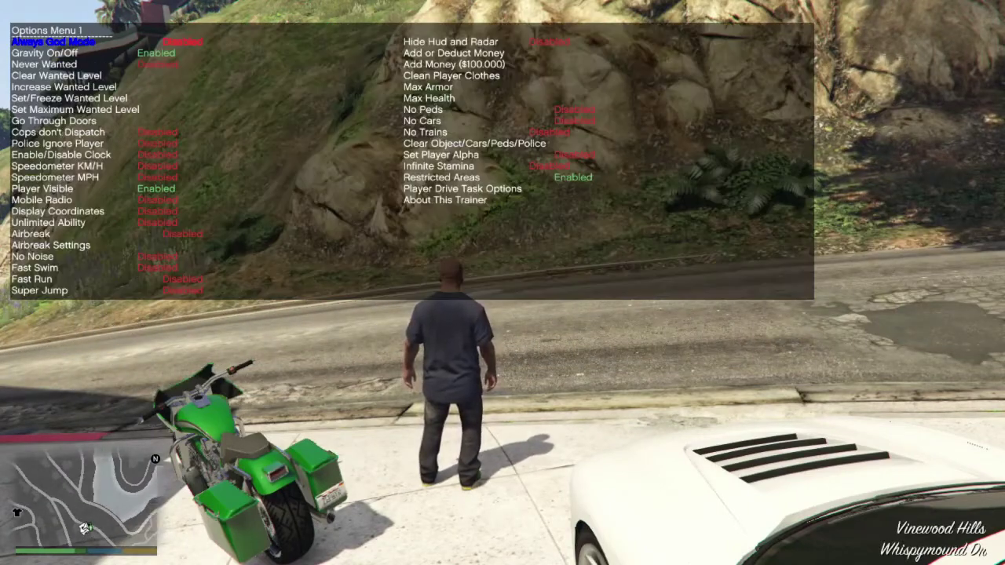
# Step: Look through the entries of Options Menu 1, from god mode and wanted level to movement abilities and money
pyautogui.press('Down')
pyautogui.press('Down')
pyautogui.press('Down')
pyautogui.press('Down')
pyautogui.press('Down')
pyautogui.press('Down')
pyautogui.press('Down')
pyautogui.press('Down')
pyautogui.press('Down')
pyautogui.press('Down')
pyautogui.press('Down')
pyautogui.press('Down')
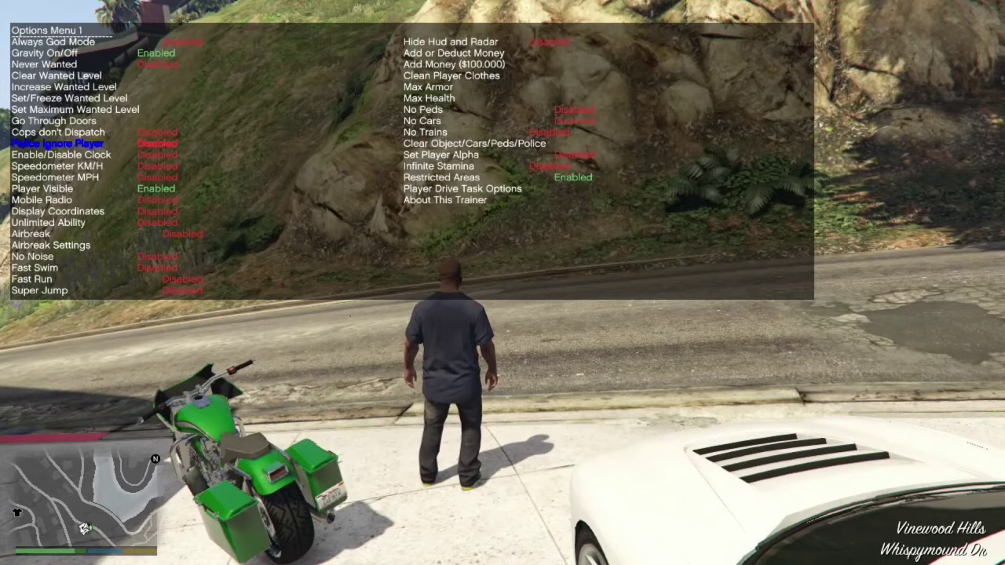
pyautogui.press('Down')
pyautogui.press('Down')
pyautogui.press('Down')
pyautogui.press('Up')
pyautogui.press('Up')
pyautogui.press('Up')
pyautogui.press('Up')
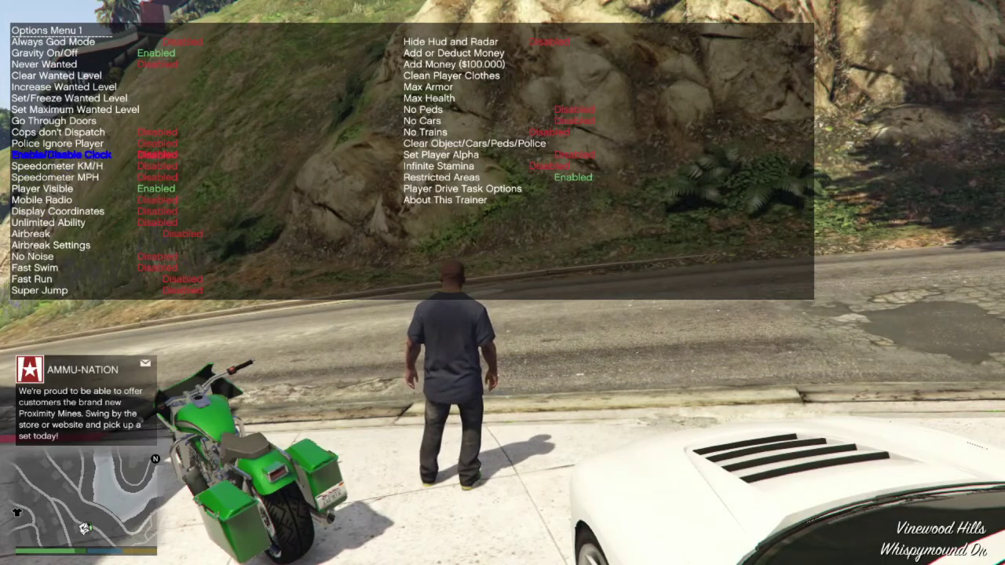
pyautogui.press('Up')
pyautogui.press('Up')
pyautogui.press('Up')
pyautogui.press('Up')
pyautogui.press('Up')
pyautogui.press('Up')
pyautogui.press('Up')
pyautogui.press('Up')
pyautogui.press('Down')
pyautogui.press('Down')
pyautogui.press('Down')
pyautogui.press('Down')
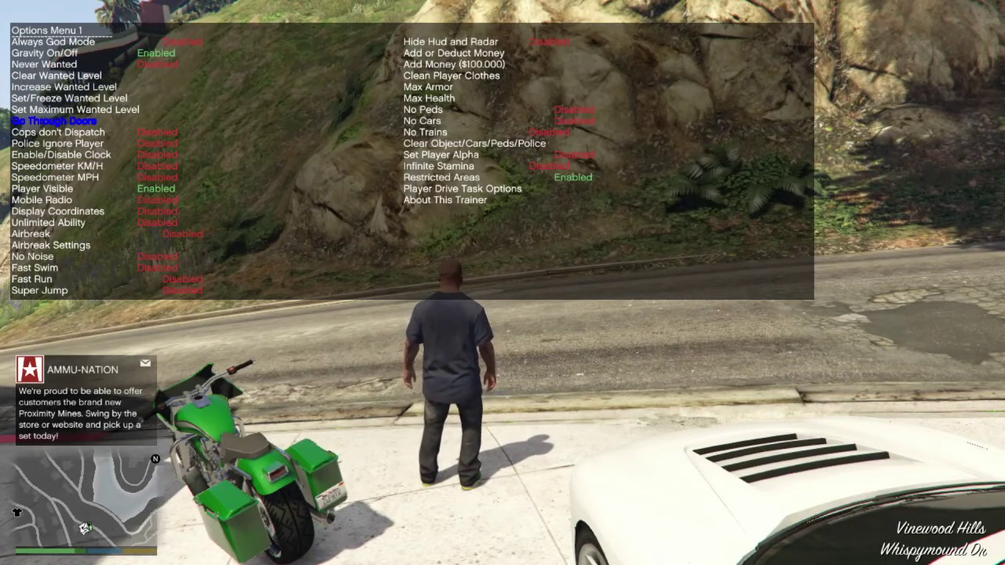
pyautogui.press('Down')
pyautogui.press('Down')
pyautogui.press('Down')
pyautogui.press('Down')
pyautogui.press('Down')
pyautogui.press('Down')
pyautogui.press('Down')
pyautogui.press('Down')
pyautogui.press('Down')
pyautogui.press('Down')
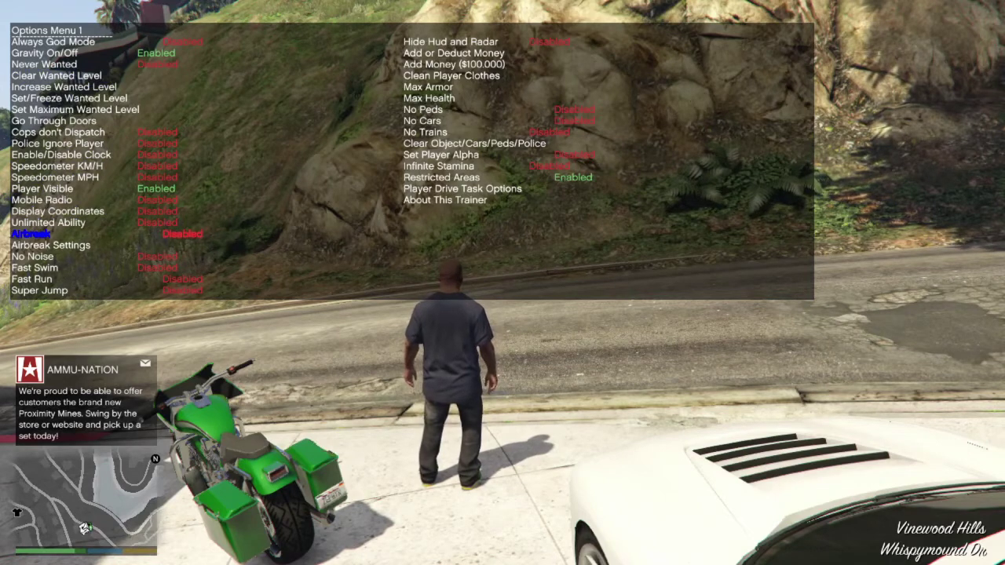
pyautogui.press('Up')
pyautogui.press('Up')
pyautogui.press('Up')
pyautogui.press('Down')
pyautogui.press('Down')
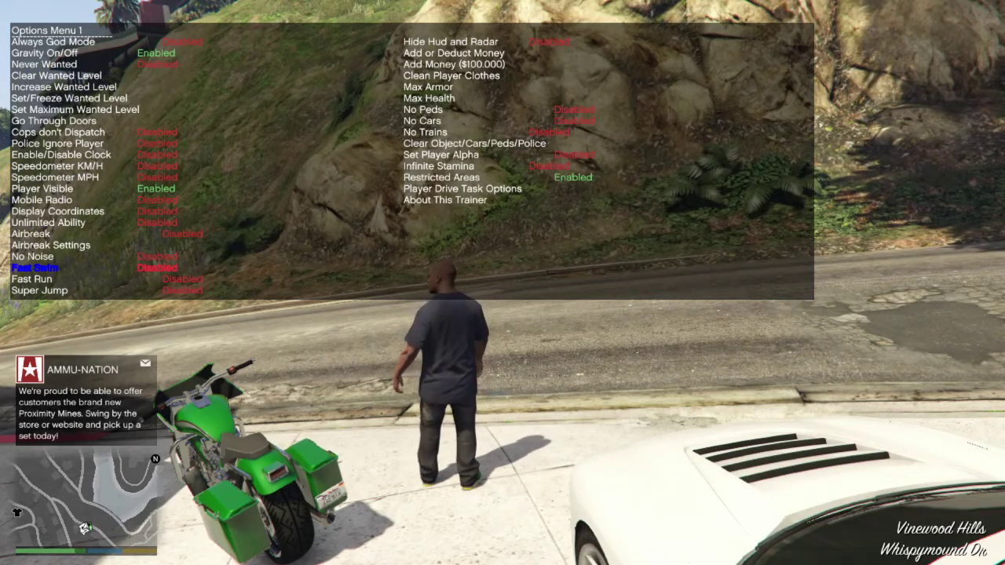
pyautogui.press('Down')
pyautogui.press('Down')
pyautogui.press('Down')
pyautogui.press('Down')
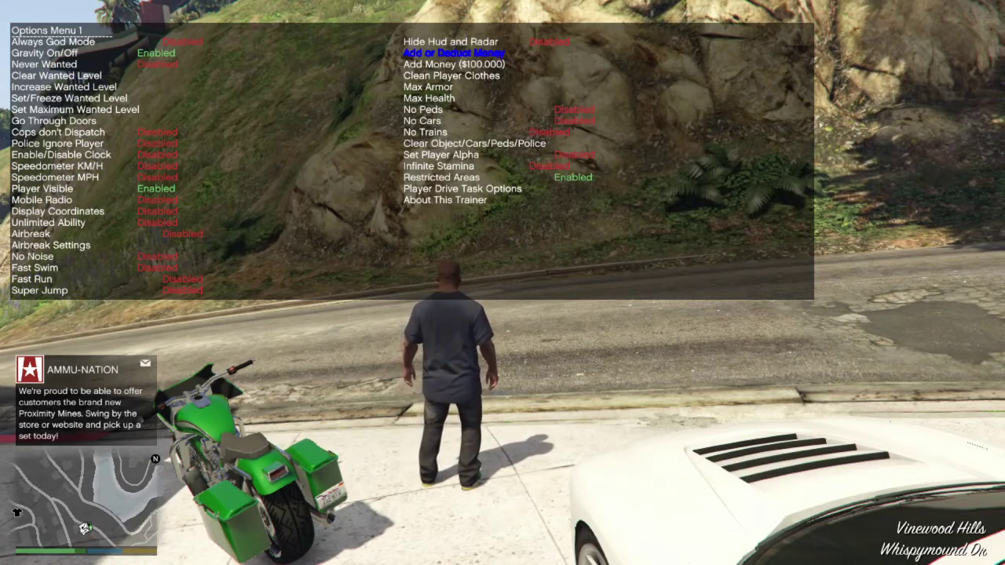
# Step: Look at Options Menu 2, return to the money, health and ability entries of Options Menu 1, and show Options Menu 2 again
pyautogui.press('Right')
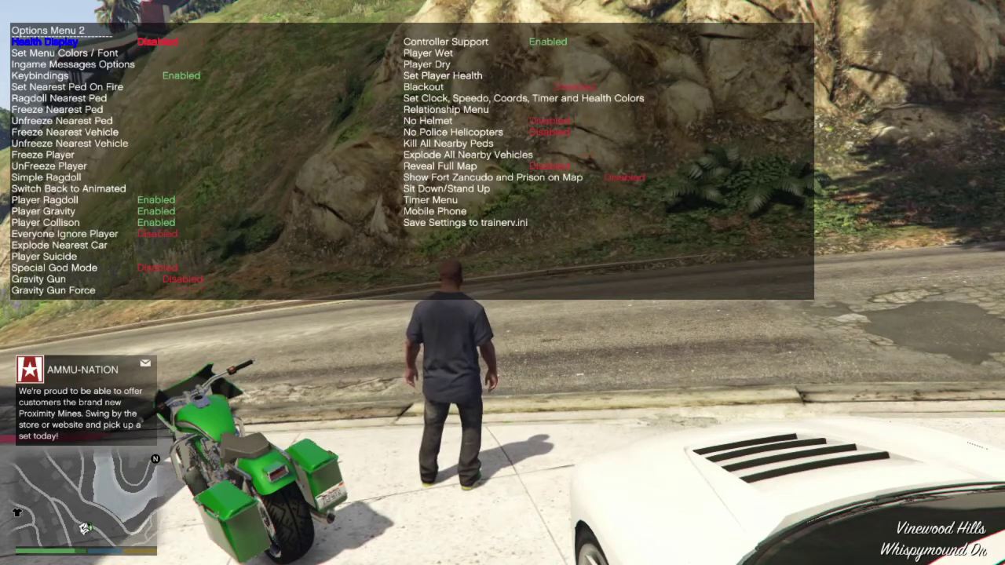
pyautogui.press('Left')
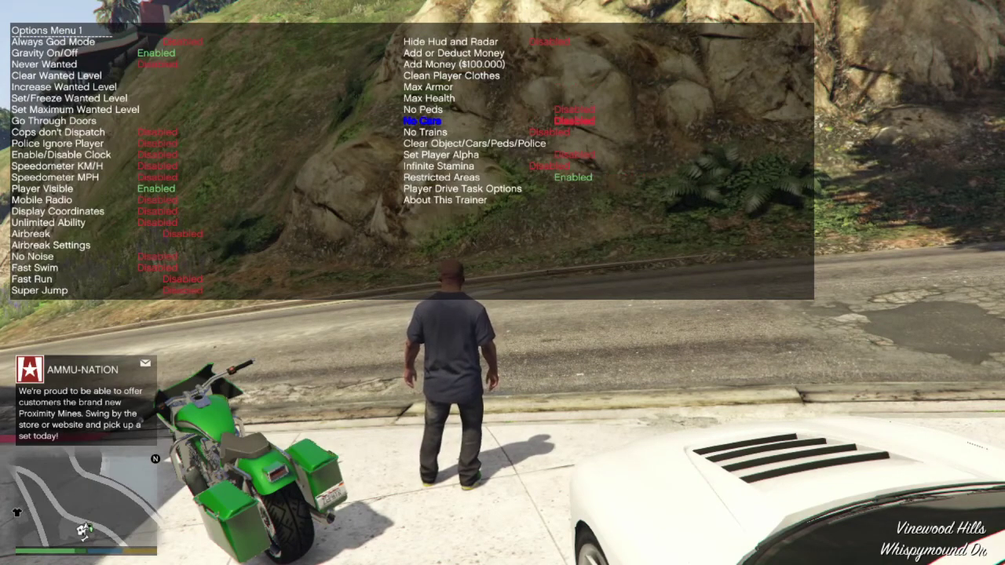
pyautogui.press('Up')
pyautogui.press('Up')
pyautogui.press('Up')
pyautogui.press('Up')
pyautogui.press('Up')
pyautogui.press('Up')
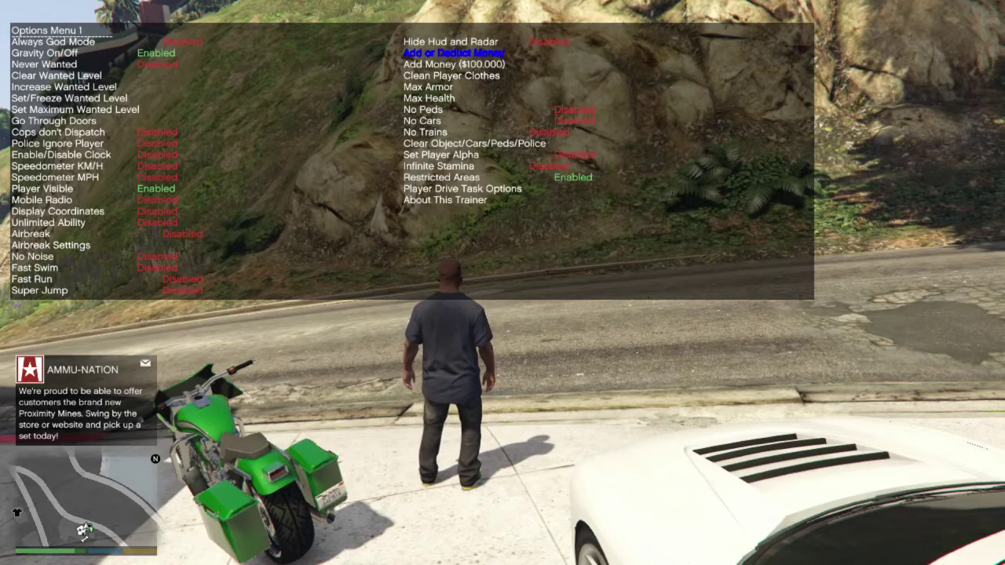
pyautogui.press('Down')
pyautogui.press('Down')
pyautogui.press('Down')
pyautogui.press('Down')
pyautogui.press('Down')
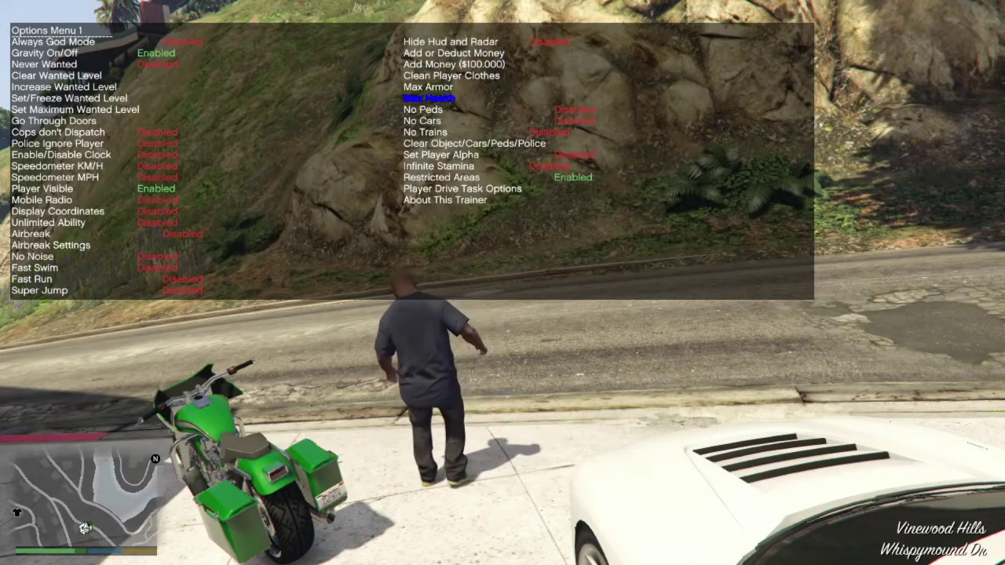
pyautogui.press('Up')
pyautogui.press('Up')
pyautogui.press('Up')
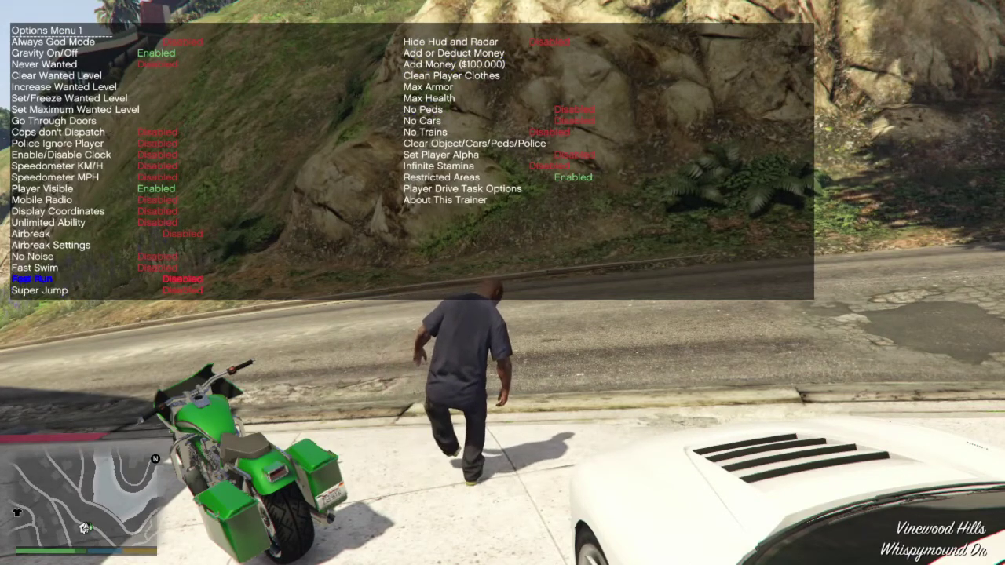
pyautogui.press('Up')
pyautogui.press('Up')
pyautogui.press('Up')
pyautogui.press('Up')
pyautogui.press('Up')
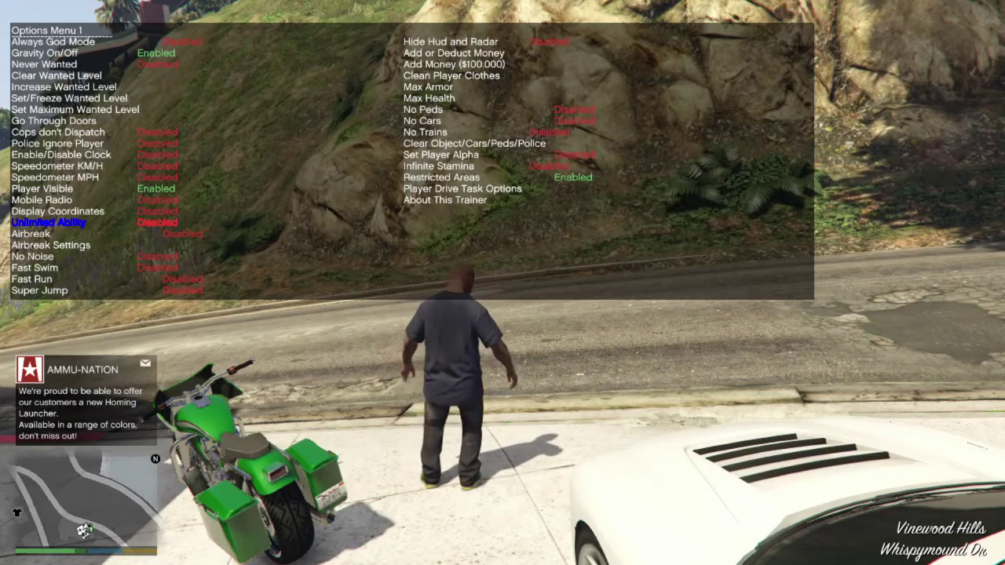
pyautogui.press('Right')
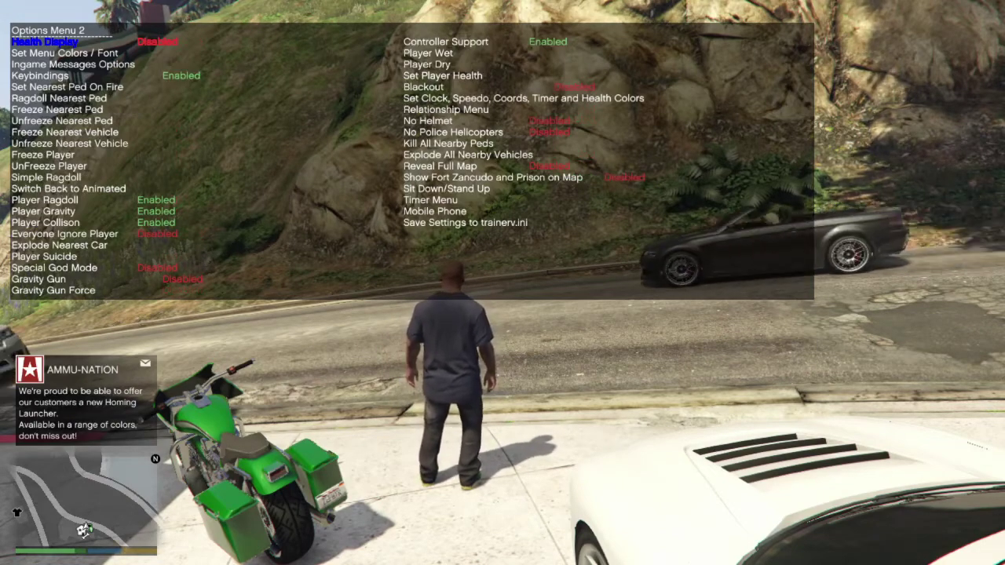
# Step: Look through the upper entries of Options Menu 2, such as Health Display and Keybindings, and return to the trainer's Main Menu
pyautogui.press('Down')
pyautogui.press('Down')
pyautogui.press('Down')
pyautogui.press('Down')
pyautogui.press('Down')
pyautogui.press('Down')
pyautogui.press('Up')
pyautogui.press('Up')
pyautogui.press('Up')
pyautogui.press('Up')
pyautogui.press('Up')
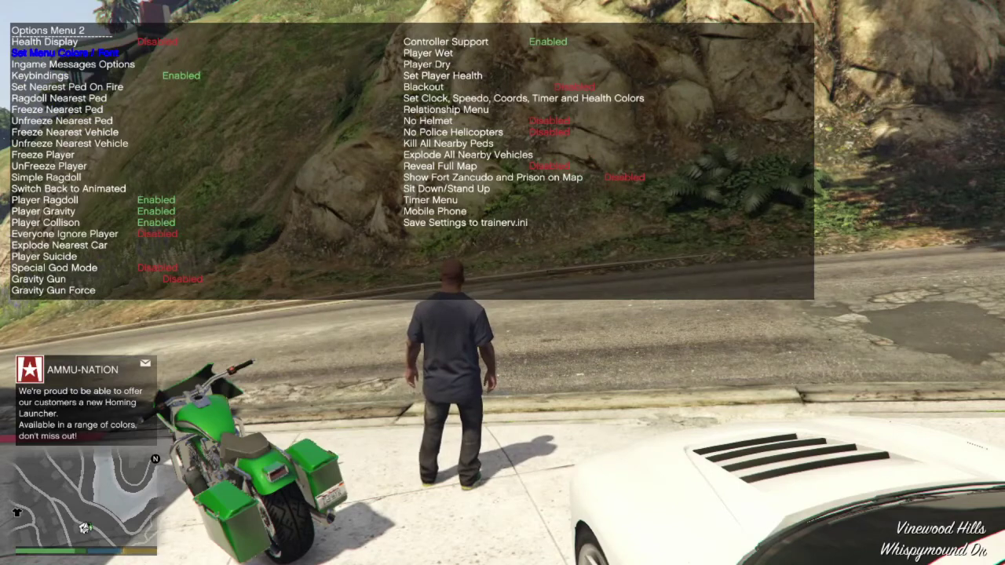
pyautogui.press('BackSpace')
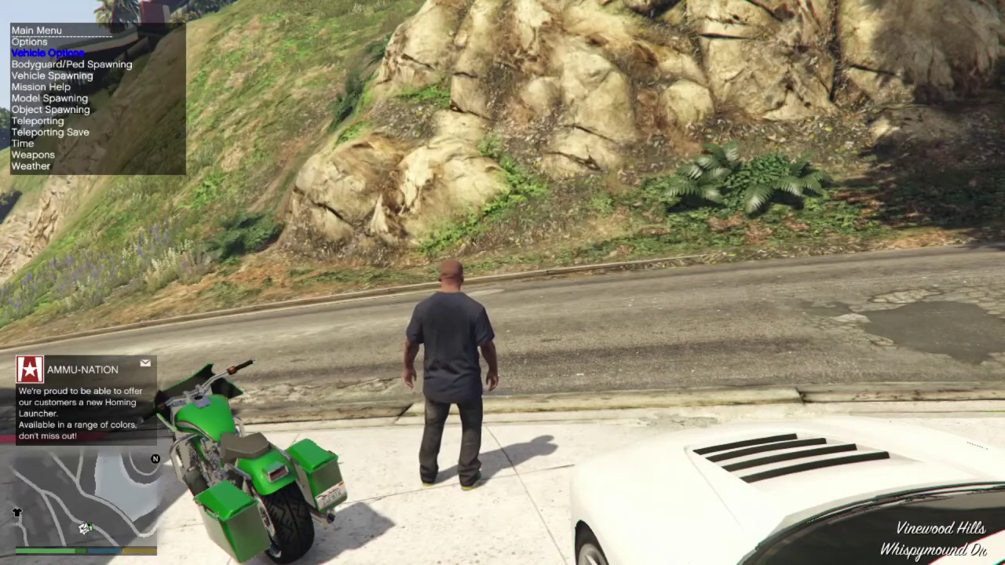
# Step: Look through the Main Menu categories, from Vehicle Options and Bodyguard/Ped Spawning to Mission Help, Model Spawning and Object Spawning
pyautogui.press('Down')
pyautogui.press('Down')
pyautogui.press('Down')
pyautogui.press('Up')
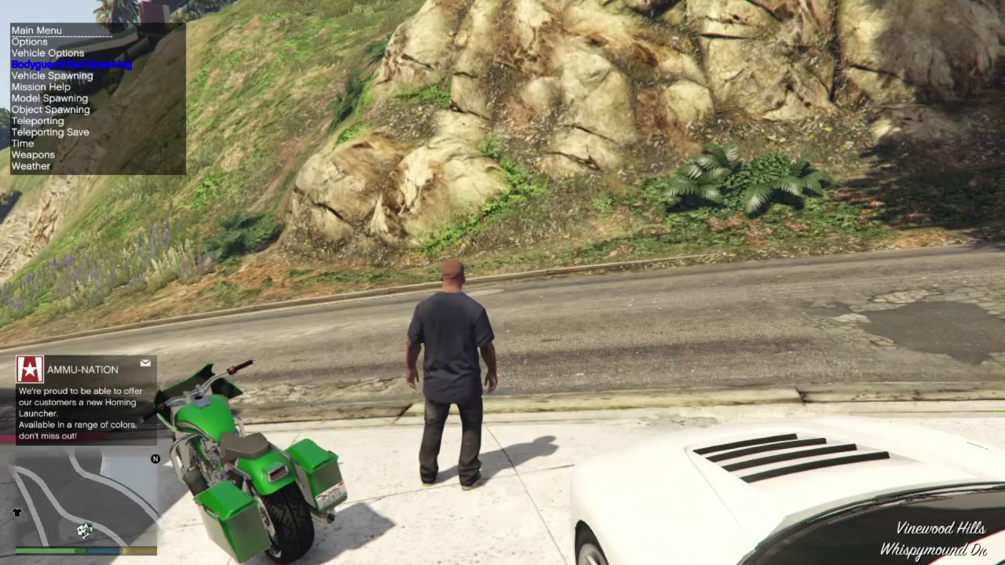
pyautogui.press('Down')
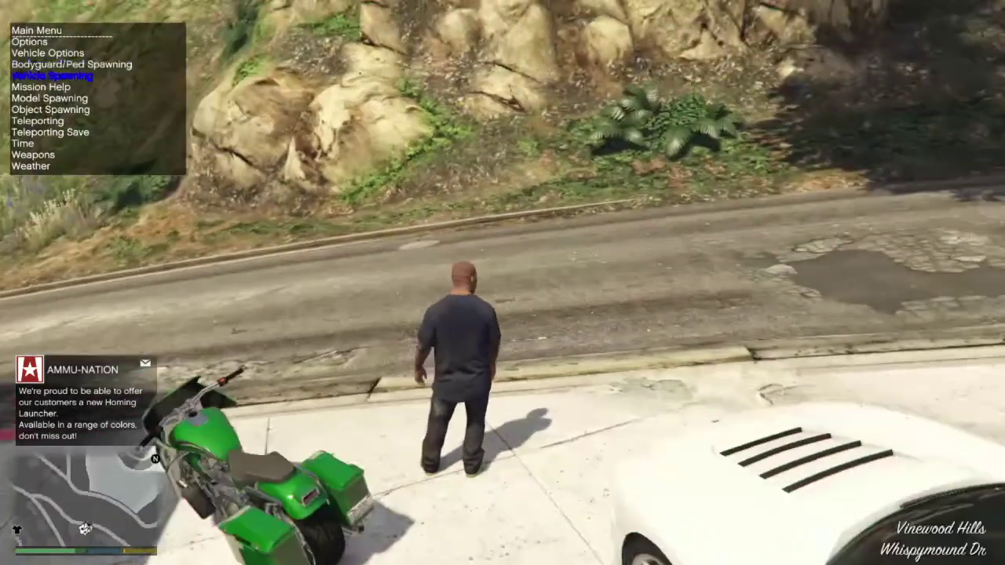
pyautogui.press('Down')
pyautogui.press('Down')
pyautogui.press('Down')
pyautogui.press('Down')
pyautogui.press('Down')
pyautogui.press('Up')
pyautogui.press('Up')
pyautogui.press('Up')
pyautogui.press('Up')
pyautogui.press('Down')
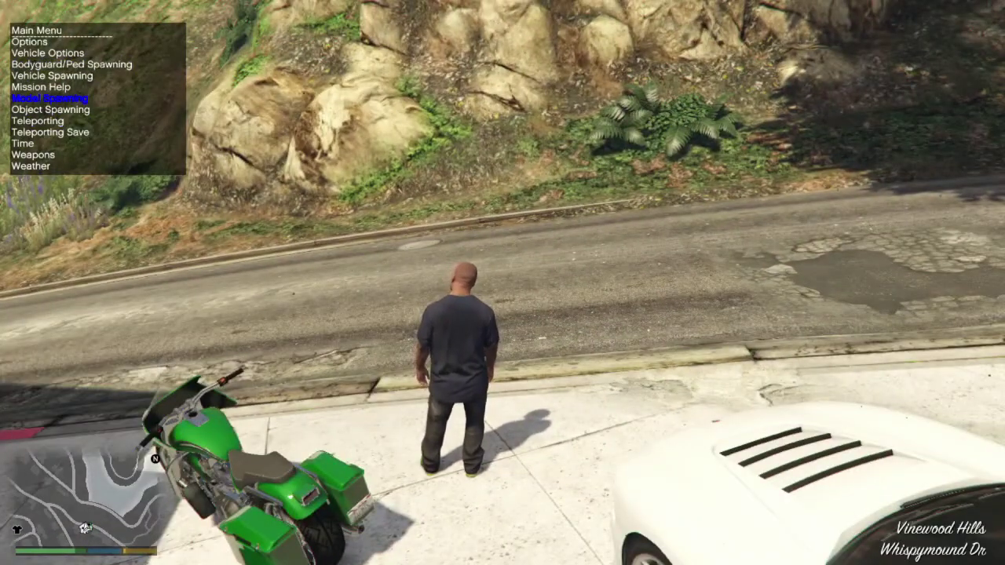
# Step: Open the Object Spawn Menu, look at its object lists, and return to the Main Menu
pyautogui.press('Return')
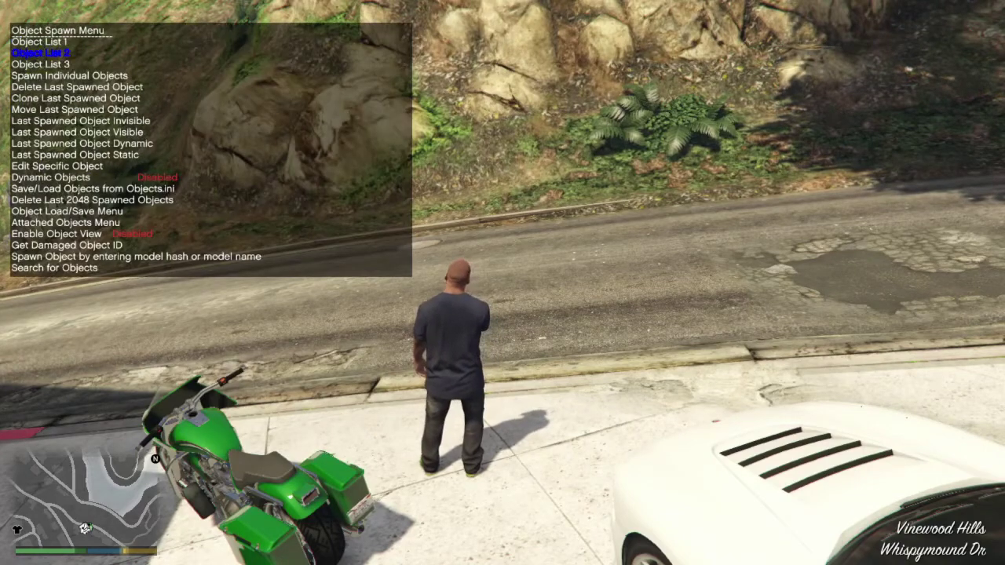
pyautogui.press('Down')
pyautogui.press('Down')
pyautogui.press('BackSpace')
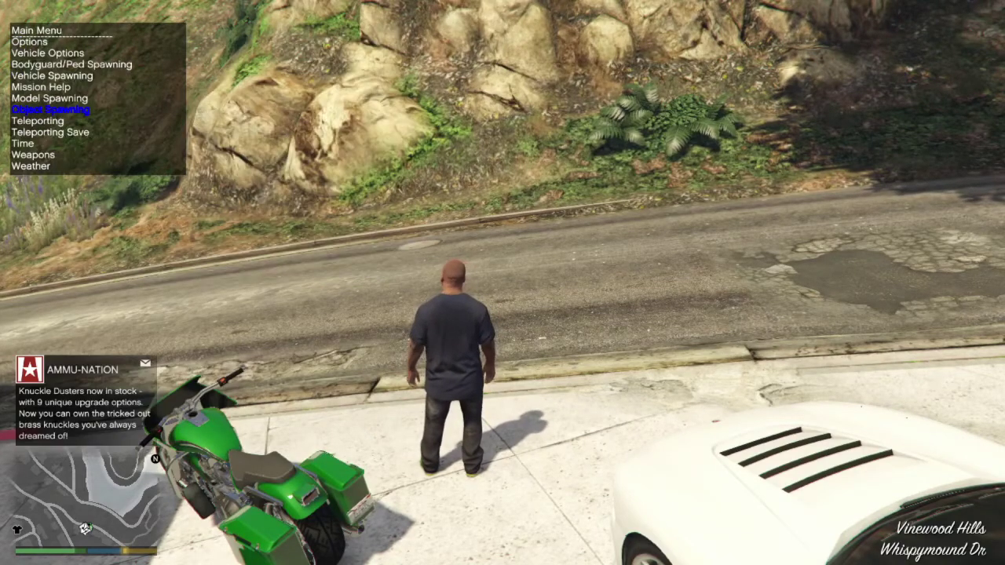
# Step: Look over the Main Menu categories between Teleporting and Vehicle Options, and close the trainer
pyautogui.press('Up')
pyautogui.press('Up')
pyautogui.press('Up')
pyautogui.press('Down')
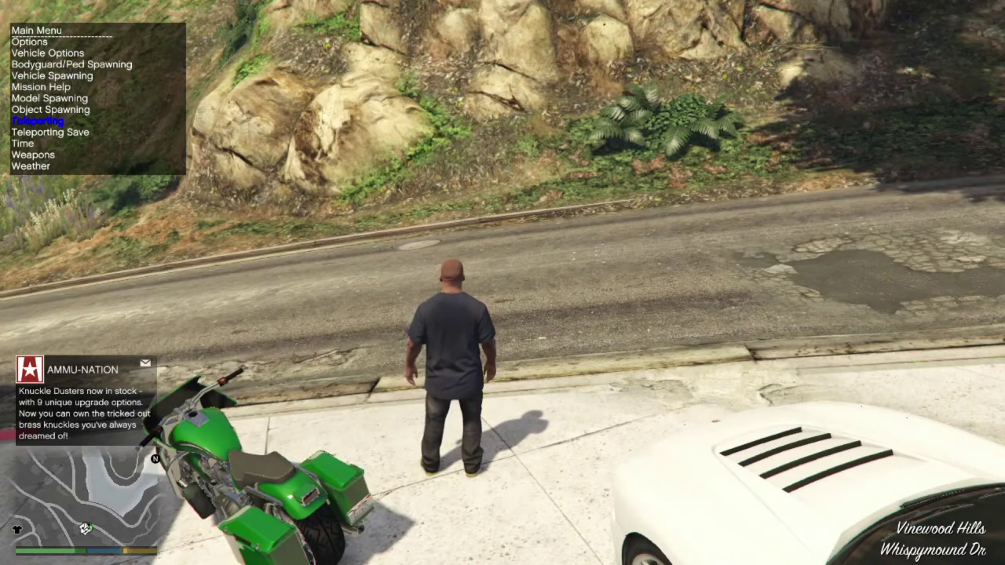
pyautogui.press('Up')
pyautogui.press('Up')
pyautogui.press('Up')
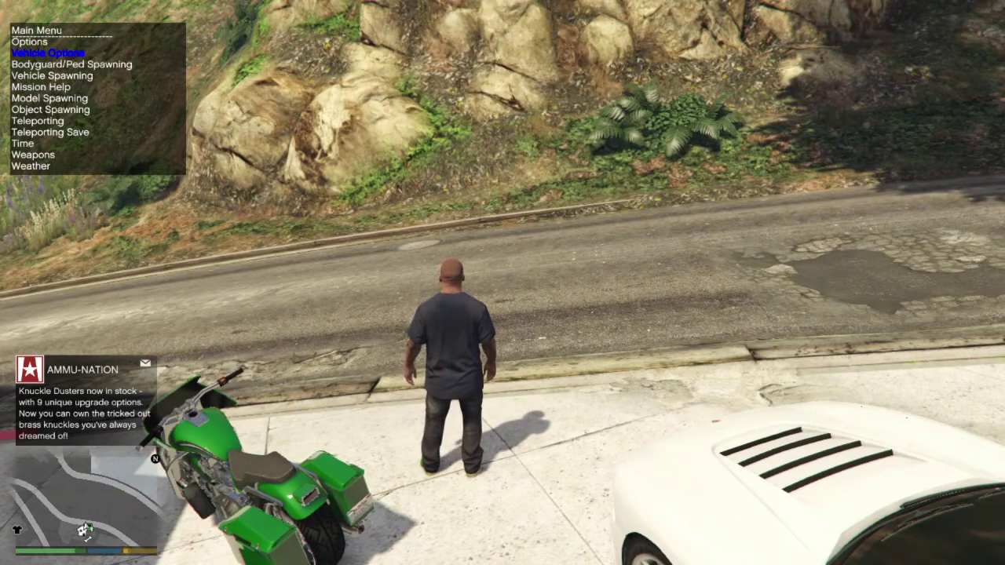
pyautogui.press('F4')
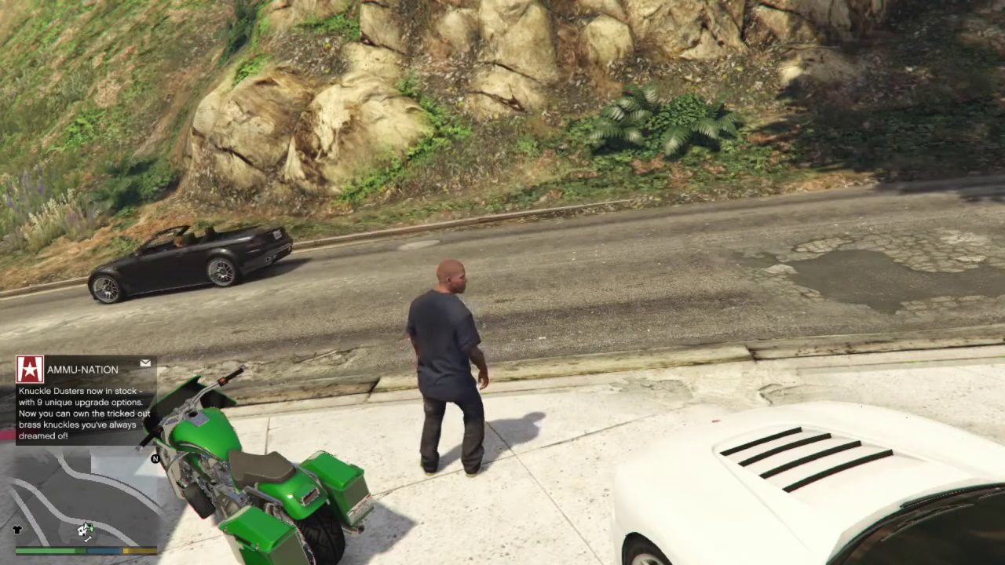
# Step: Open the Menyoo menu, look through its categories from Players past Weapon and Weather Options, and close it
pyautogui.press('F8')
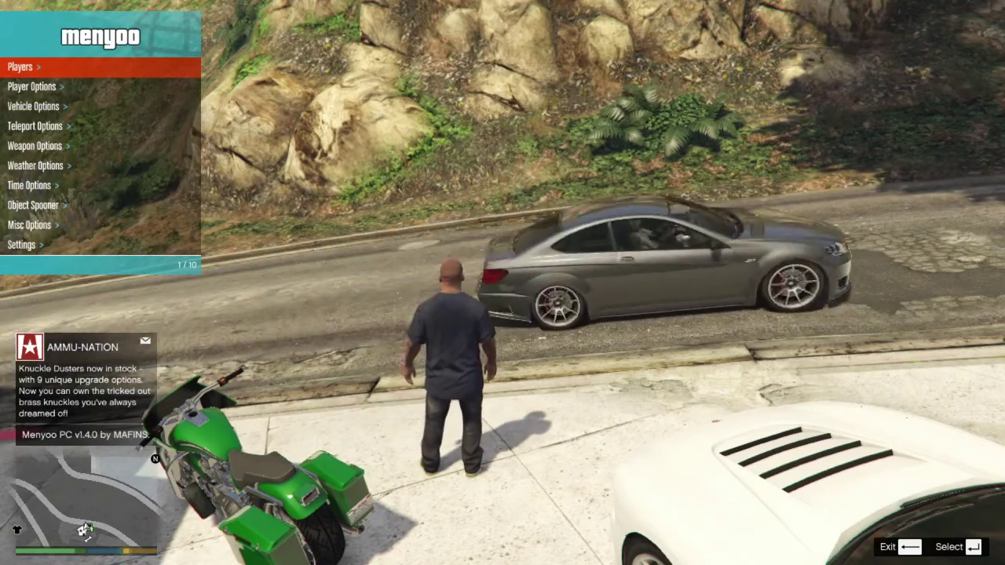
pyautogui.press('Down')
pyautogui.press('Down')
pyautogui.press('Down')
pyautogui.press('Down')
pyautogui.press('Down')
pyautogui.press('Down')
pyautogui.press('Down')
pyautogui.press('Up')
pyautogui.press('Up')
pyautogui.press('Up')
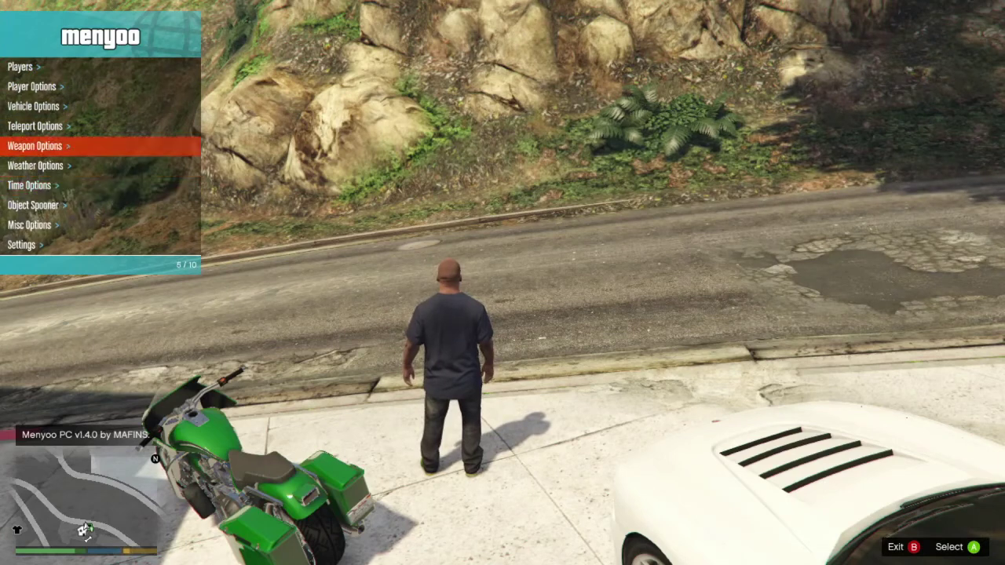
pyautogui.press('Up')
pyautogui.press('Up')
pyautogui.press('Up')
pyautogui.press('Down')
pyautogui.press('Down')
pyautogui.press('Down')
pyautogui.press('Down')
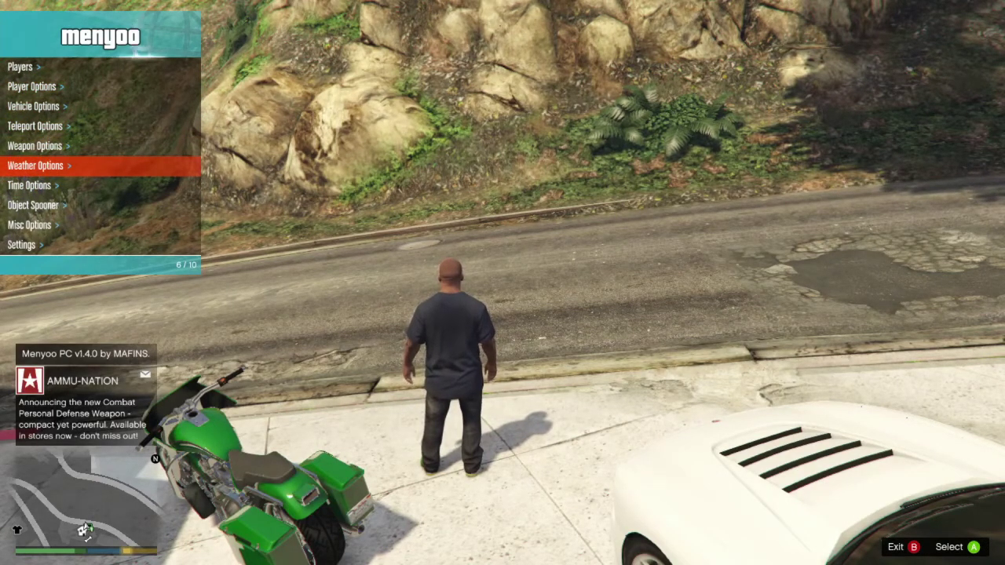
pyautogui.press('a')
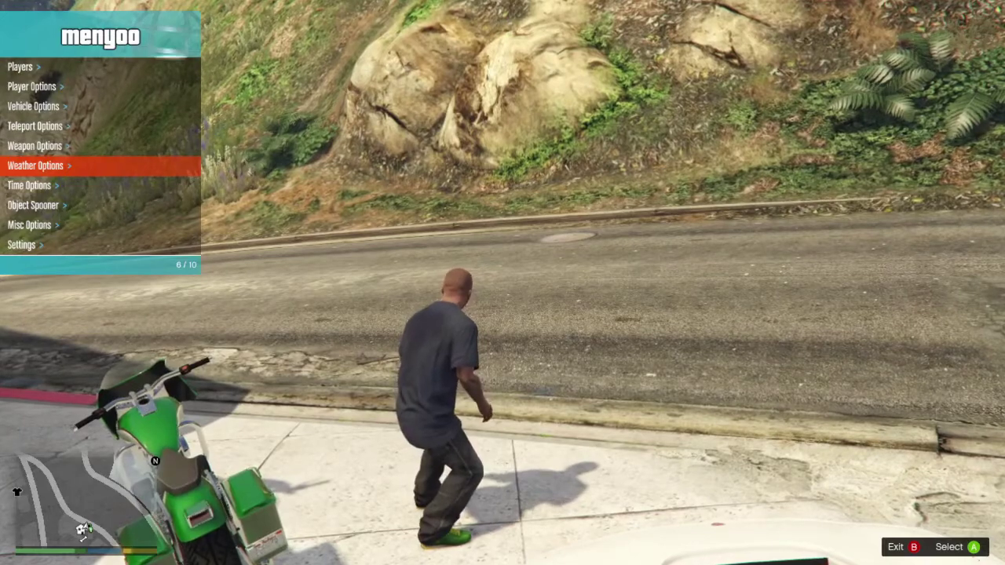
pyautogui.press('F8')
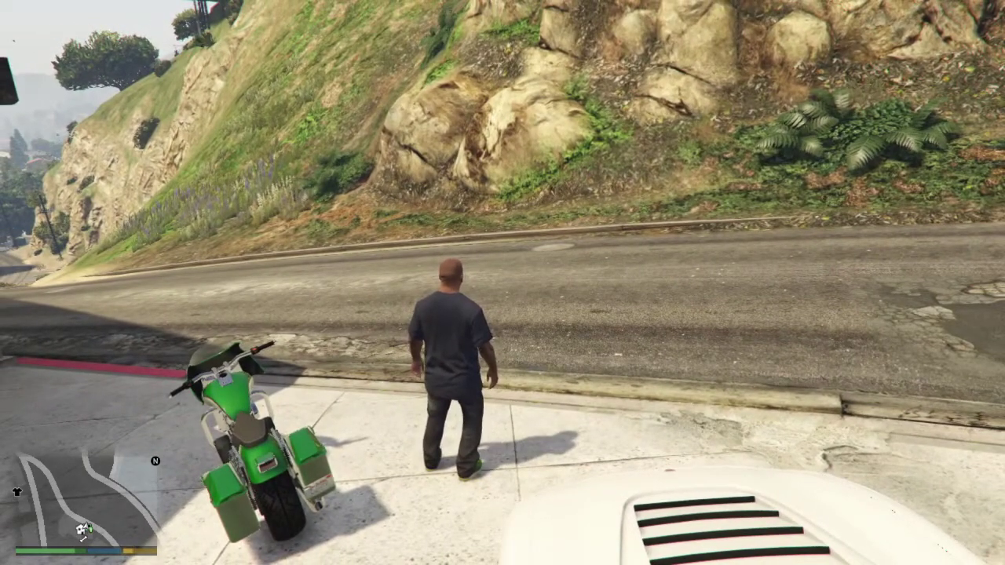
pyautogui.press('F3')
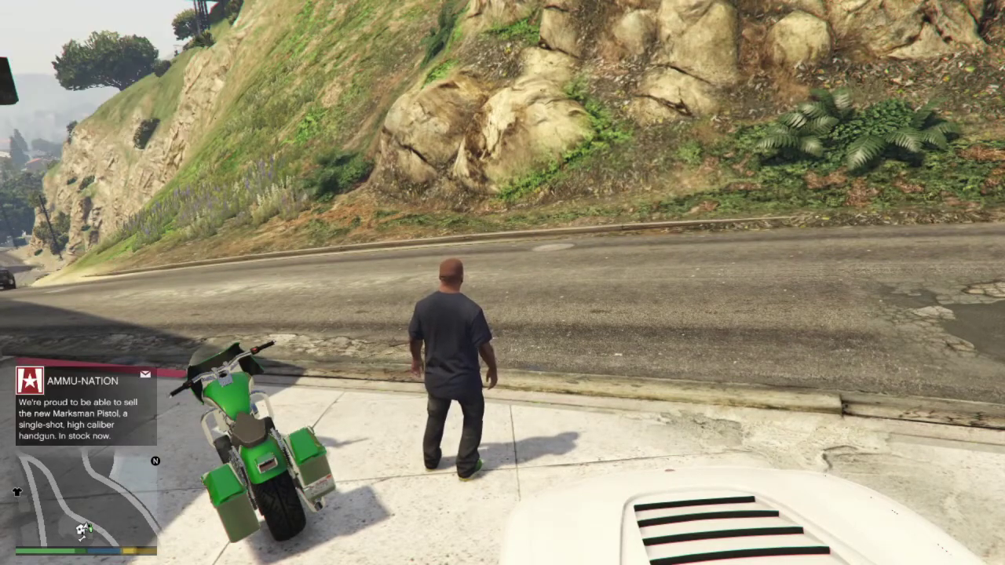
pyautogui.press('F3')
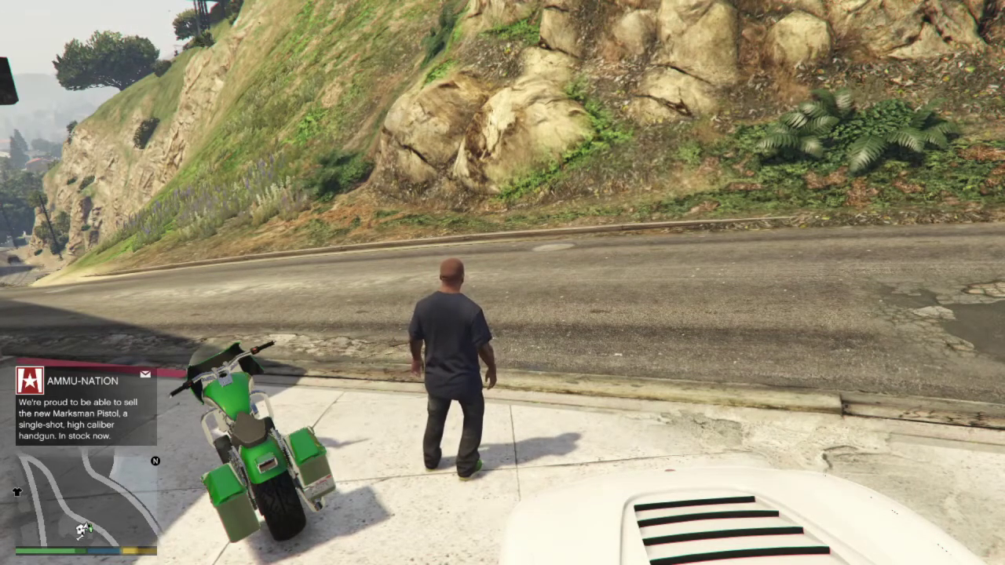
pyautogui.press('F3')
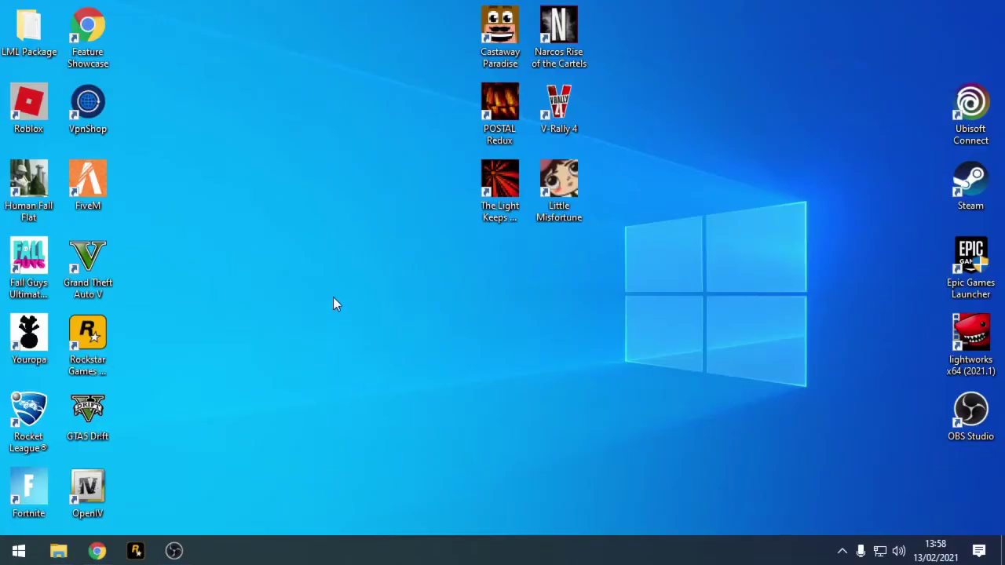
pyautogui.moveTo(230, 283); pyautogui.dragTo(519, 417)
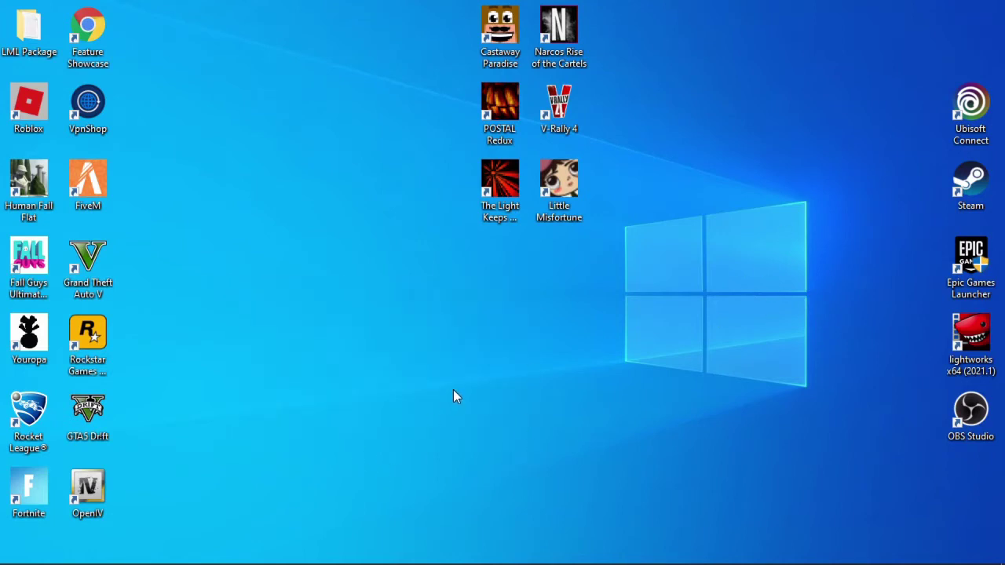